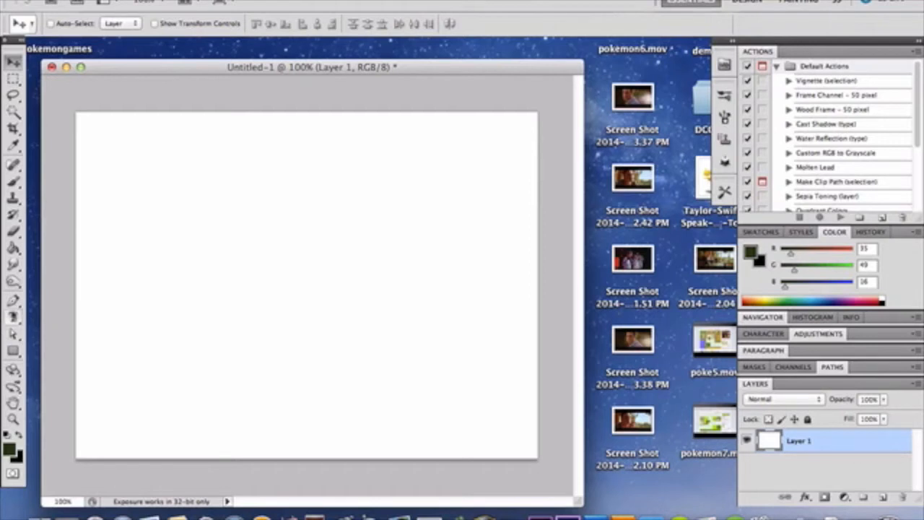
Draw a tall, narrow vertical bar with the Rectangle tool in the upper-left area of the canvas.
left_click(14, 351)
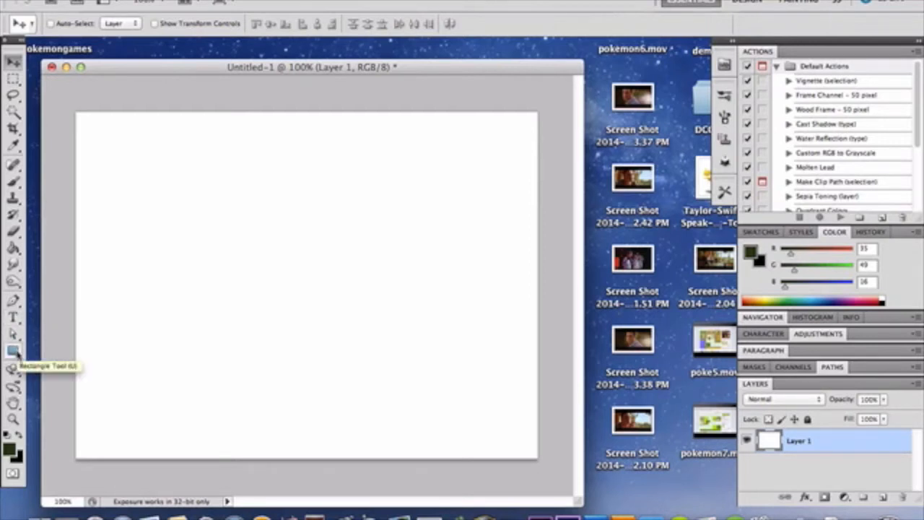
left_click_drag(16, 352, 46, 351)
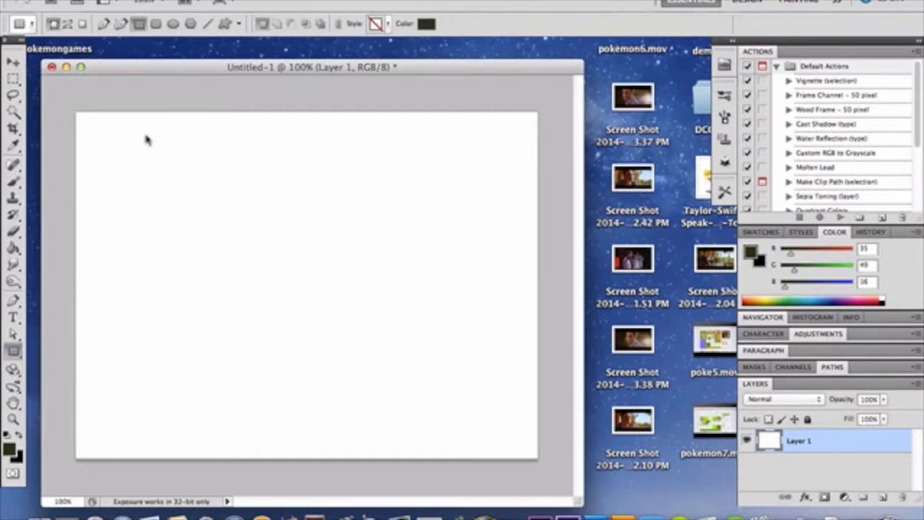
left_click_drag(146, 133, 162, 293)
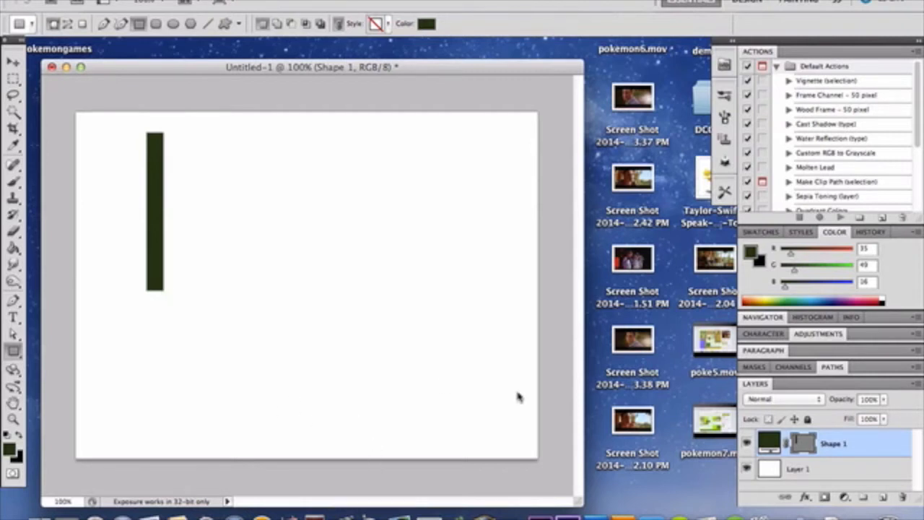
Change the bar's fill color to light blue #4790e9.
double_click(769, 440)
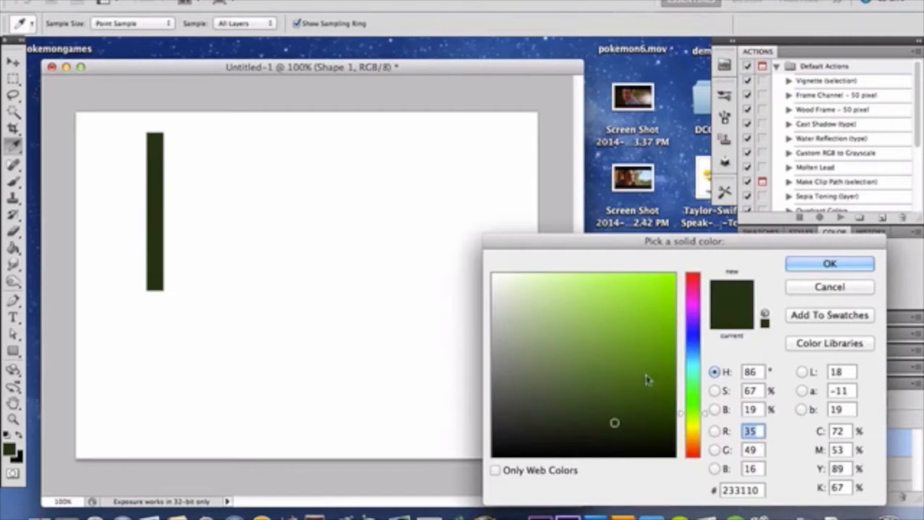
left_click(694, 350)
left_click_drag(628, 342, 619, 291)
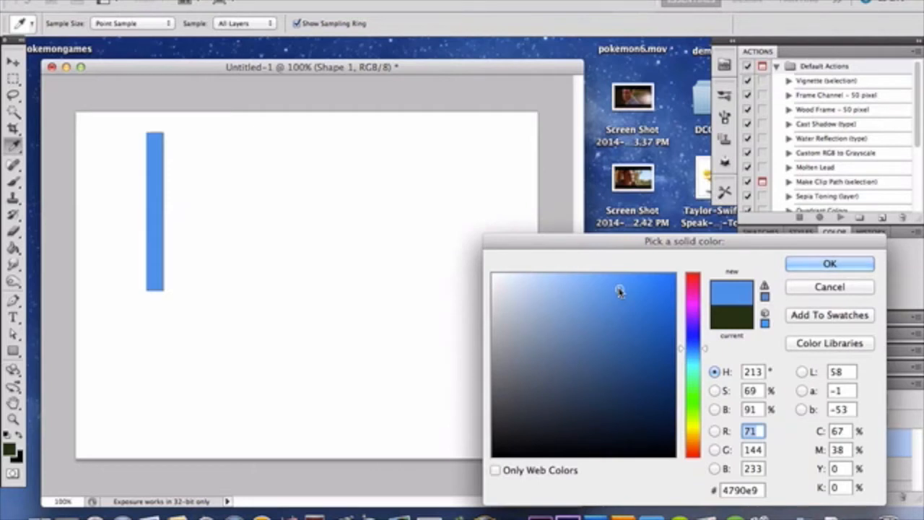
key("Return")
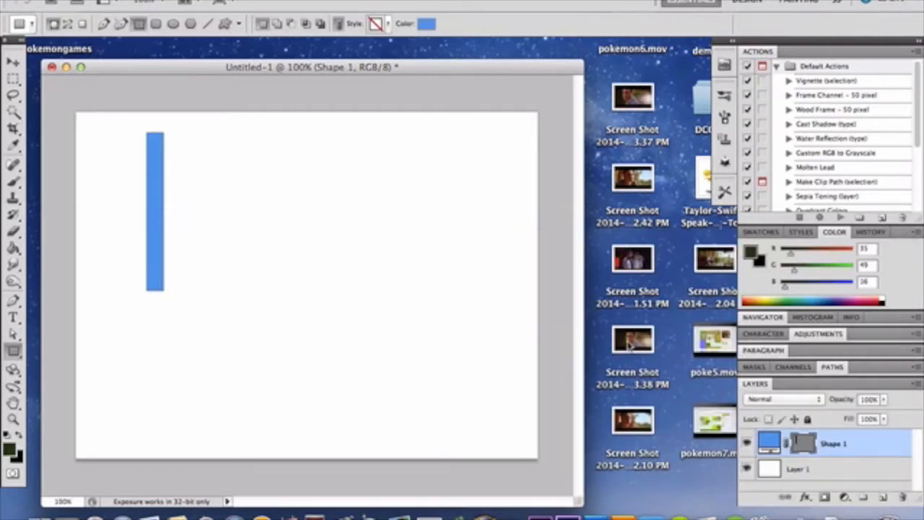
Duplicate the blue bar and move the copy about 33 px to the right, leaving a narrow gap between them.
key("super+j")
key("super+t")
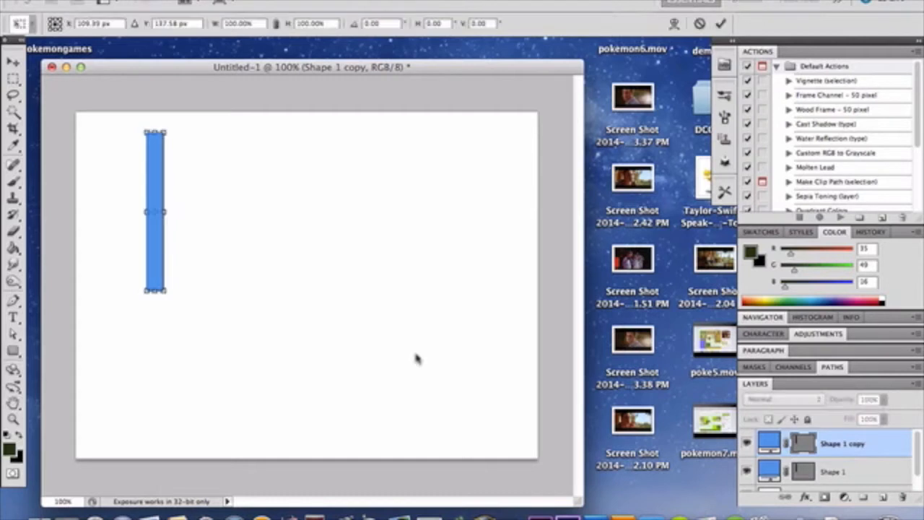
left_click_drag(164, 270, 182, 269)
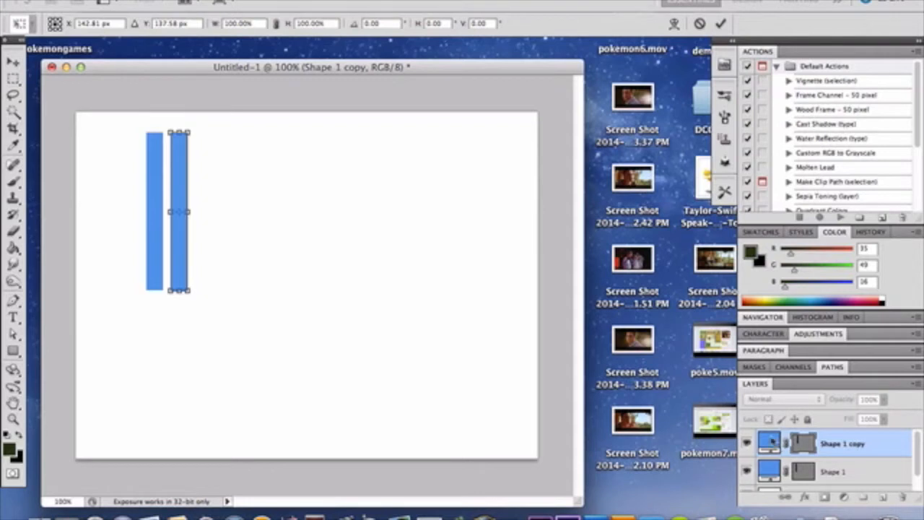
key("Return")
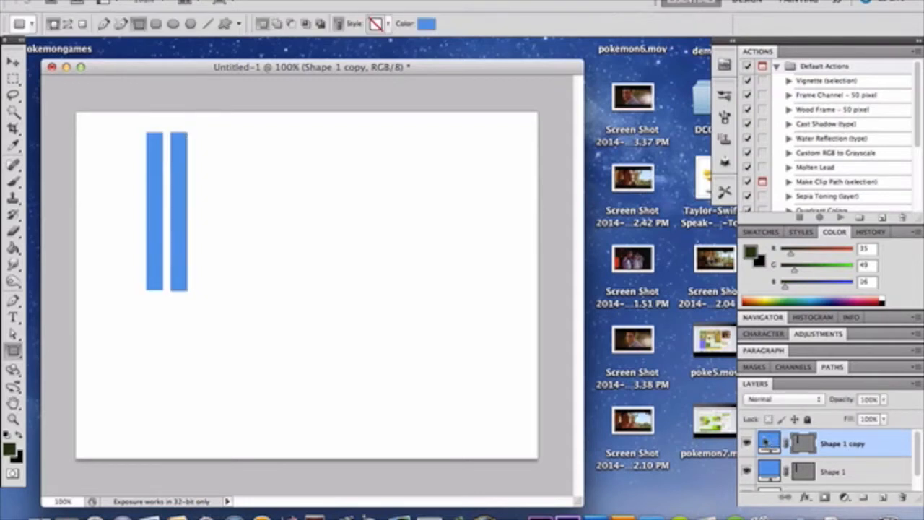
Recolor the second bar to green #57d04d.
double_click(767, 440)
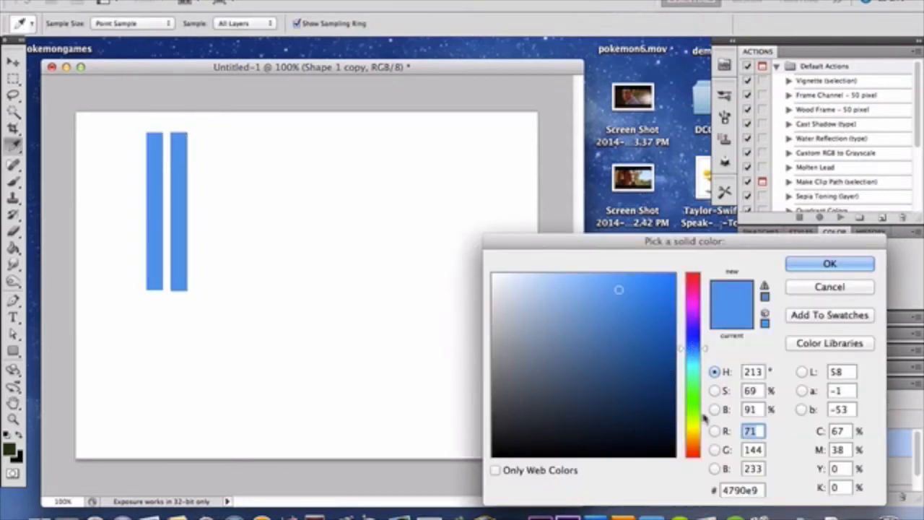
left_click_drag(695, 415, 694, 398)
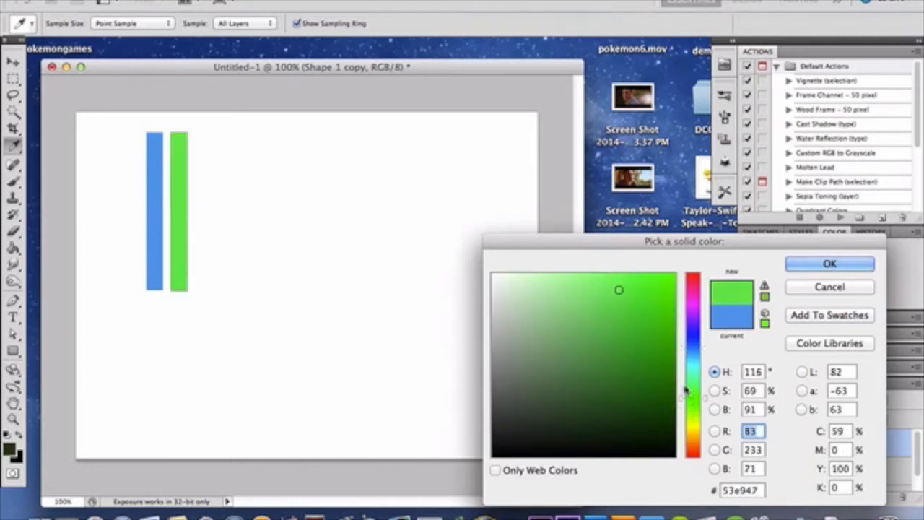
left_click_drag(598, 358, 607, 305)
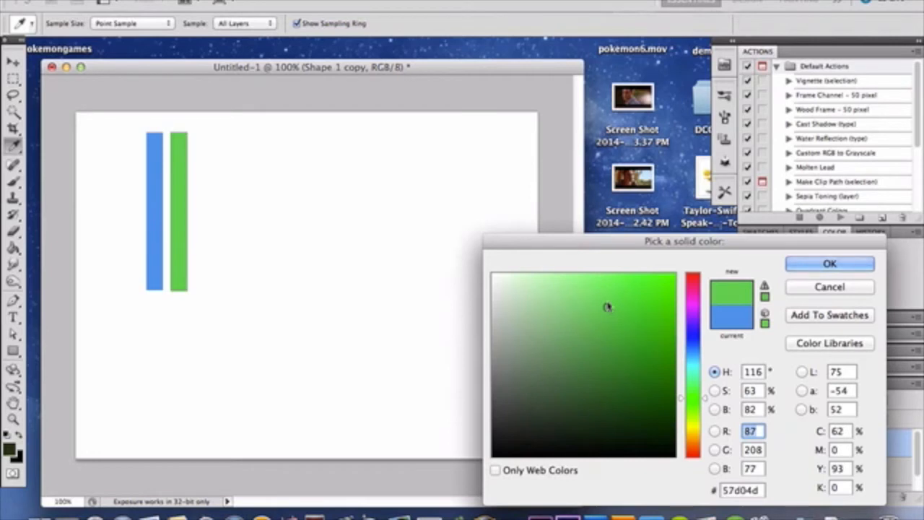
key("Return")
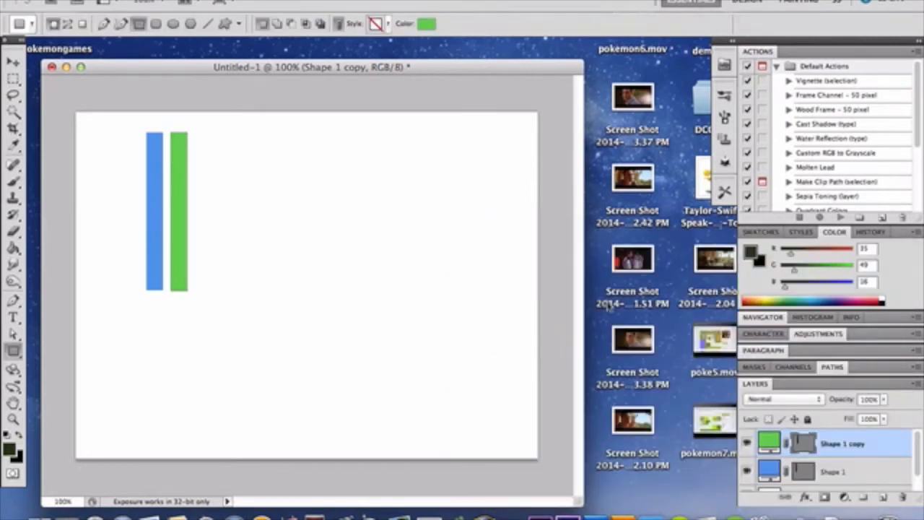
Duplicate the green bar and shift the copy right, keeping the same narrow gap as between the first two bars.
key("super+j")
key("super+t")
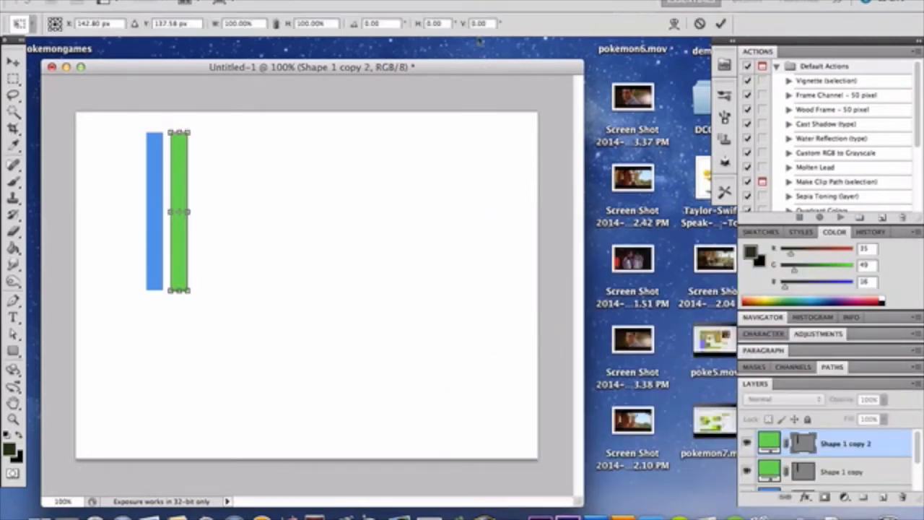
key("Right")
key("Right")
key("Right")
key("Right")
key("Right")
key("Right")
key("Right")
key("Right")
key("Right")
key("Right")
key("Right")
key("Right")
key("Right")
key("Right")
key("Right")
key("Right")
key("Right")
key("Right")
key("Right")
key("Right")
key("Right")
key("Right")
key("Right")
key("Right")
key("Right")
key("Right")
key("Right")
key("Right")
key("Right")
key("Right")
key("Right")
key("Right")
key("Return")
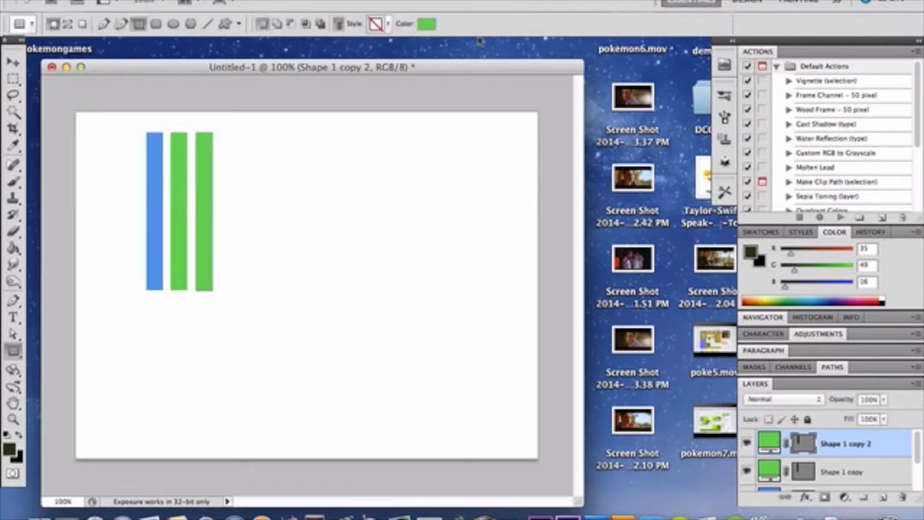
Recolor the third bar to orange #eebc4f.
double_click(768, 440)
left_click(694, 435)
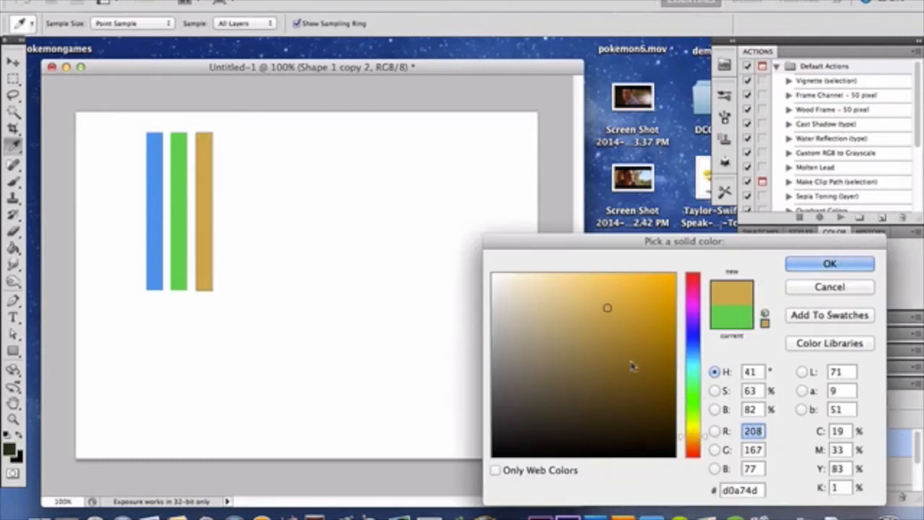
left_click_drag(605, 303, 614, 288)
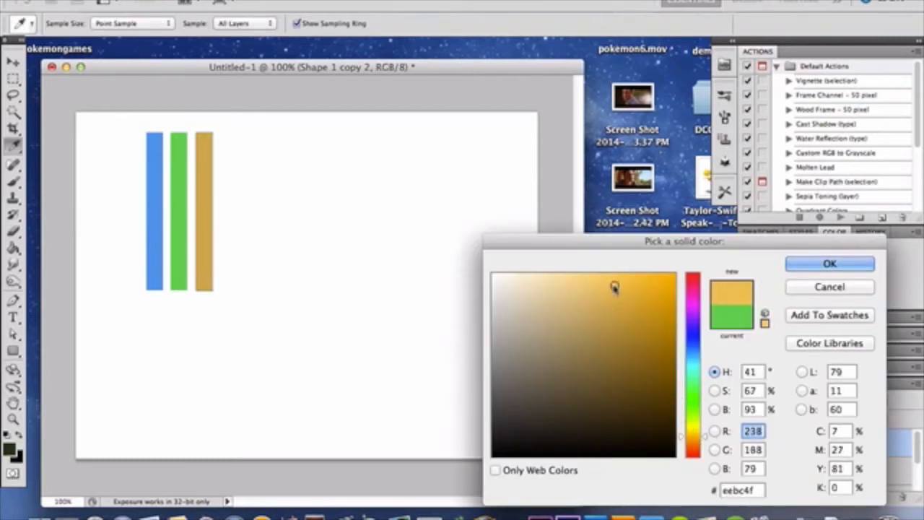
key("Return")
Duplicate the orange bar and change the copy's fill color to yellow.
key("ctrl+j")
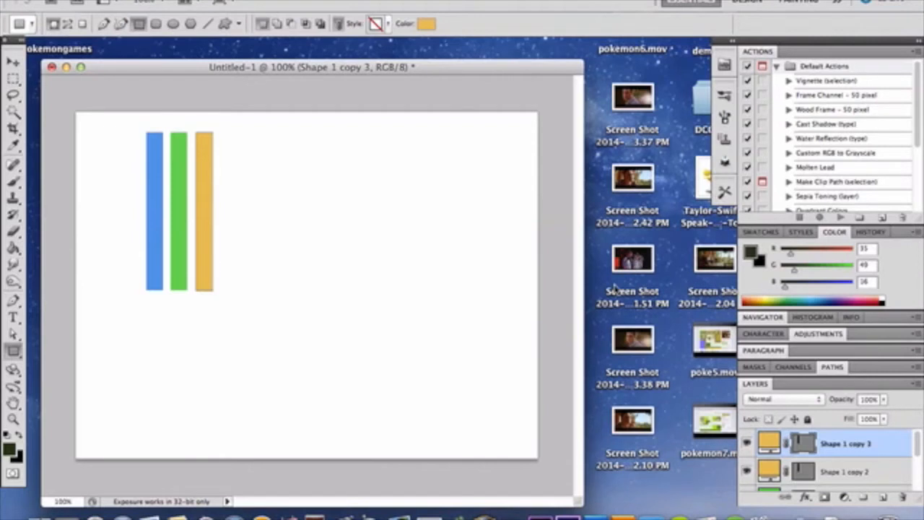
double_click(770, 442)
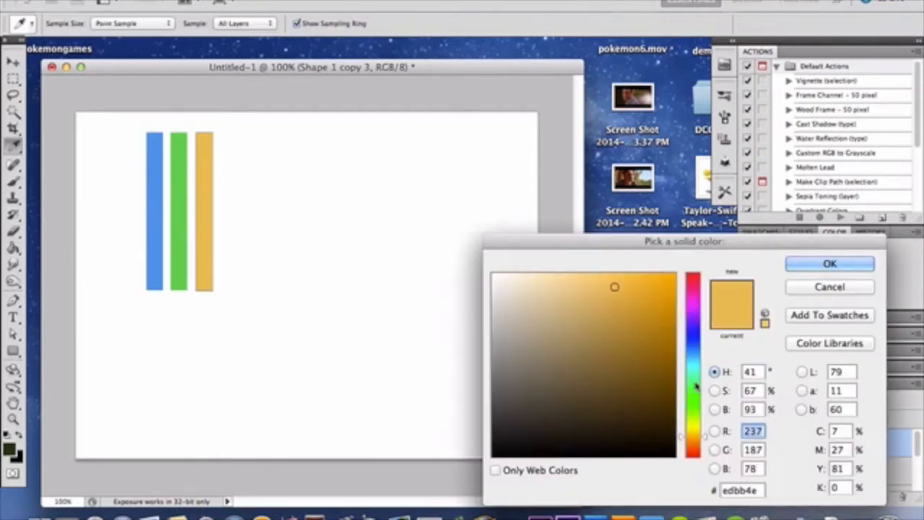
left_click(688, 423)
left_click(692, 427)
key("Return")
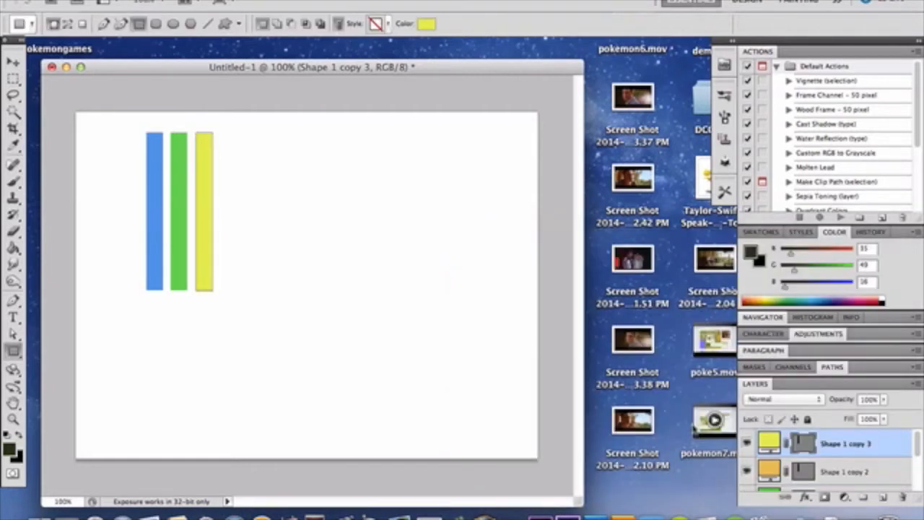
Shift the yellow bar right of the orange one, keeping the same gap as between the other bars.
key("super+t")
key("Right")
key("Right")
key("Right")
key("Right")
key("Right")
key("Right")
key("Right")
key("Right")
key("Right")
key("Right")
key("Right")
key("Right")
key("Right")
key("Right")
key("Right")
key("Right")
key("Right")
key("Right")
key("Right")
key("Right")
key("Right")
key("Right")
key("Right")
key("Right")
key("Right")
key("Right")
key("Right")
key("Right")
key("Right")
key("Return")
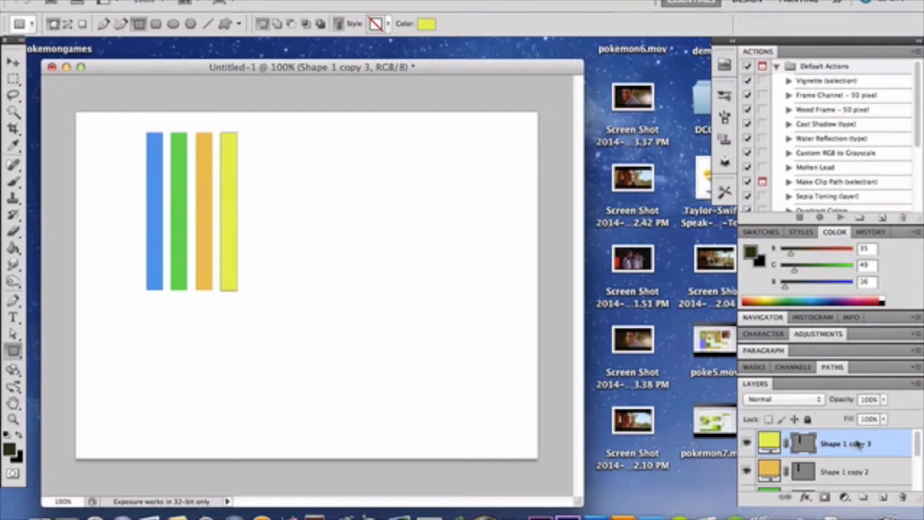
Select the four bar layers, from Shape 1 copy 3 down to Shape 1, and merge them into one layer.
scroll(858, 444, "down", 2)
scroll(858, 444, "down", 3)
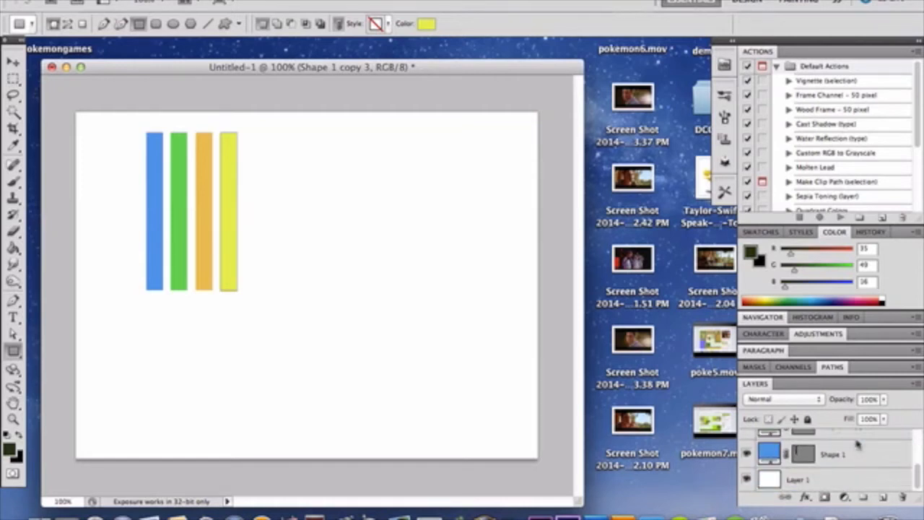
key("shift")
left_click(855, 455, "shift")
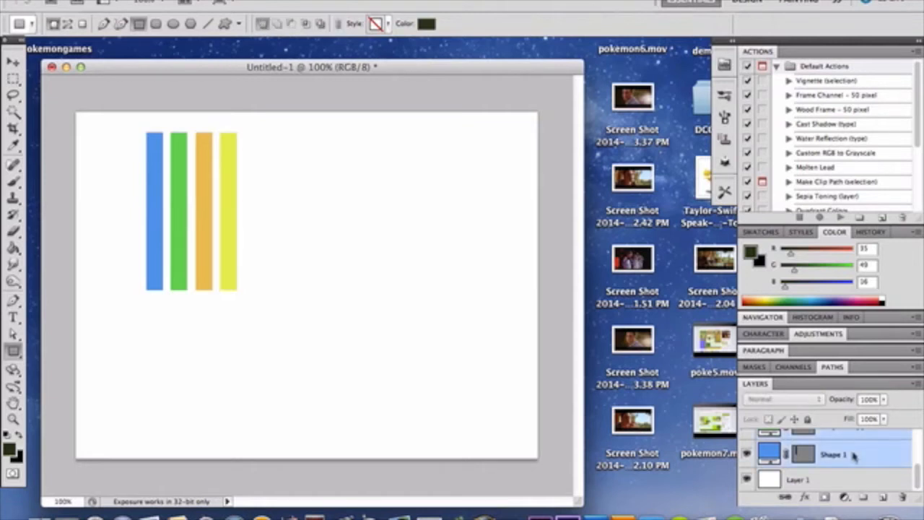
scroll(855, 451, "up", 5)
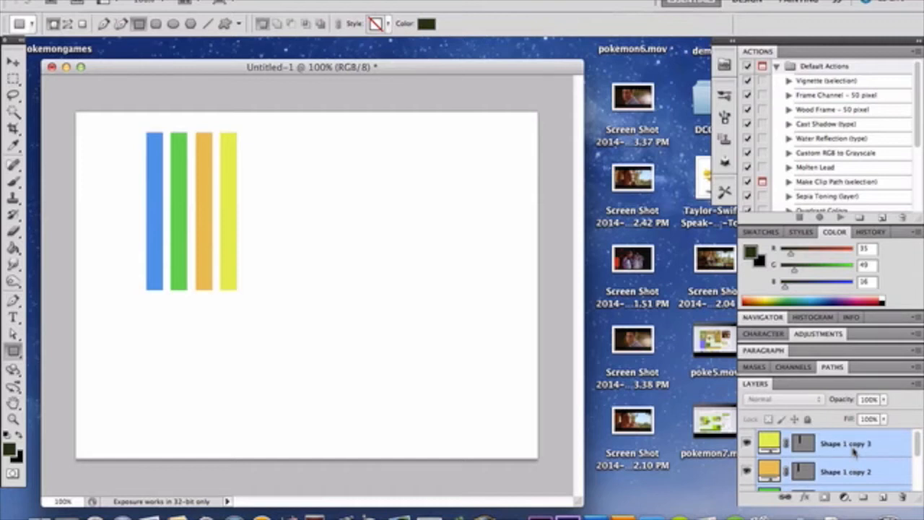
key("super+e")
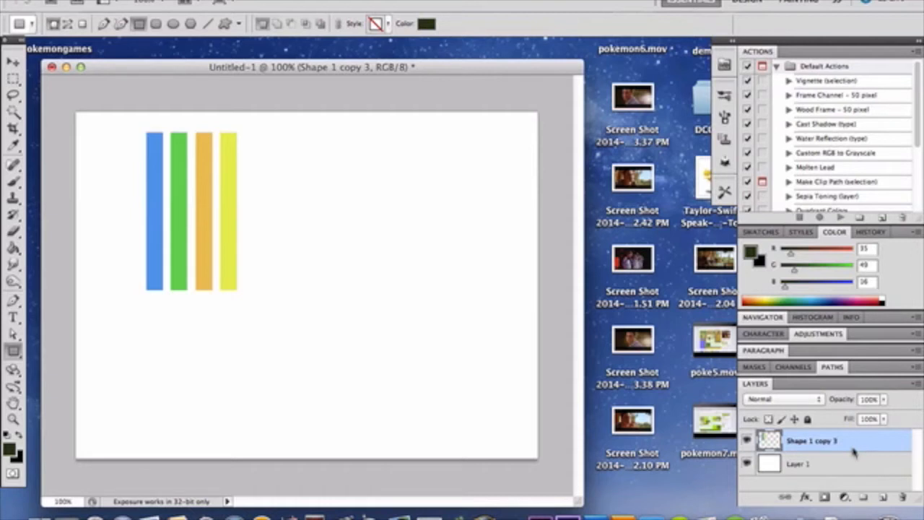
Duplicate the merged stripes, place the copy directly below the original, and stretch it to about 106% height to reach the canvas's bottom edge.
key("super+j")
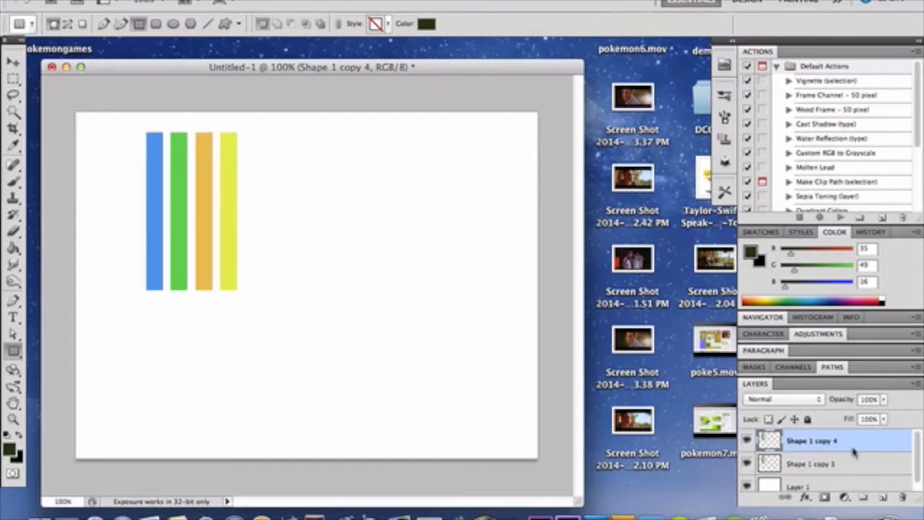
key("super+t")
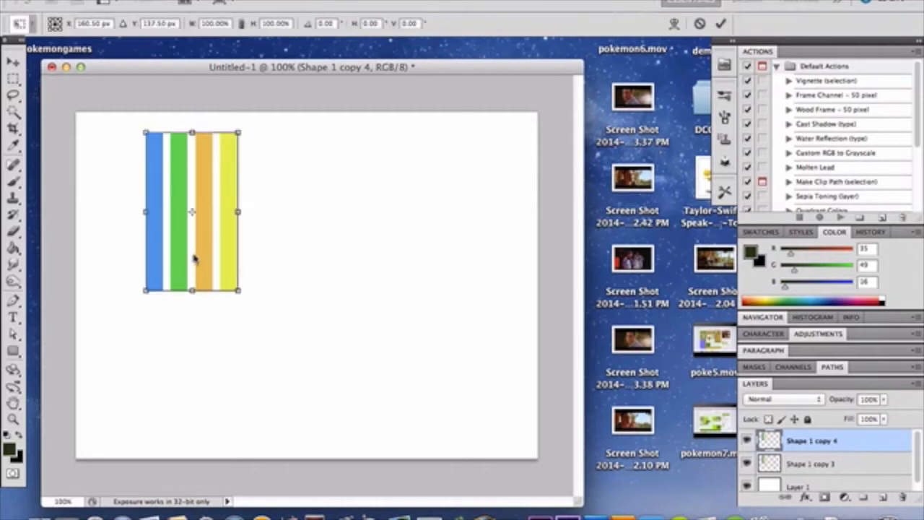
left_click_drag(193, 259, 194, 415)
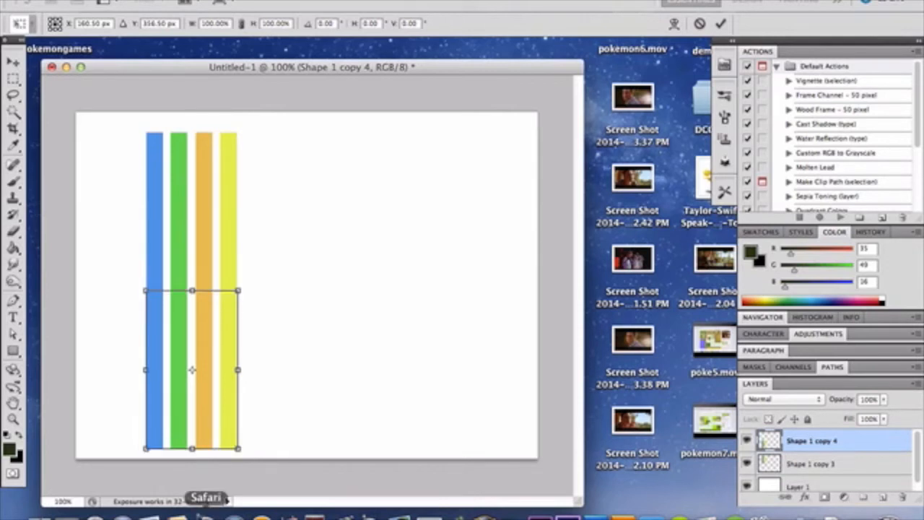
left_click_drag(191, 449, 190, 459)
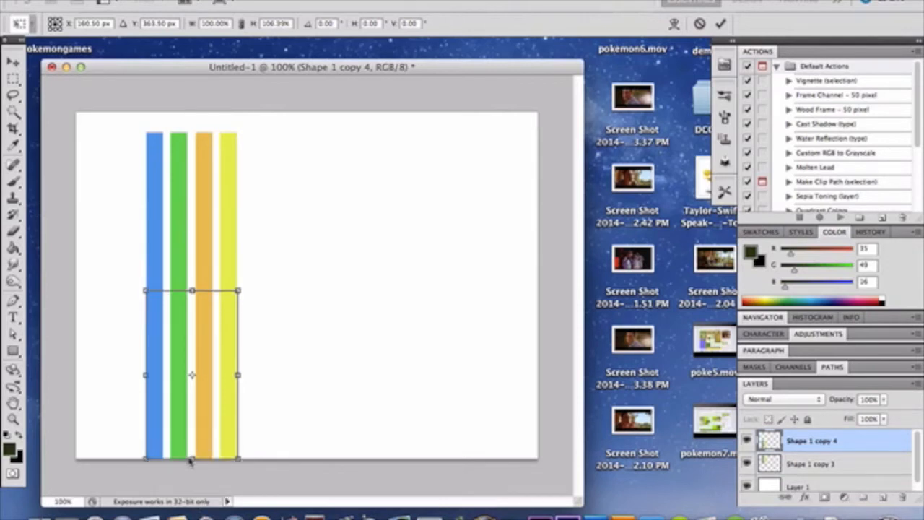
key("Return")
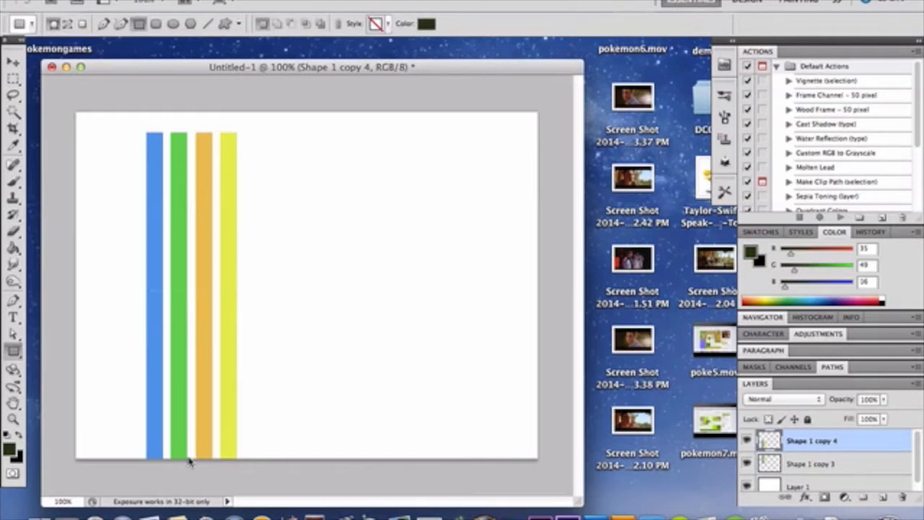
Distort the lower stripes by pulling their bottom-right corner far to the right along the canvas's bottom edge, so they fan out.
key("ctrl+t")
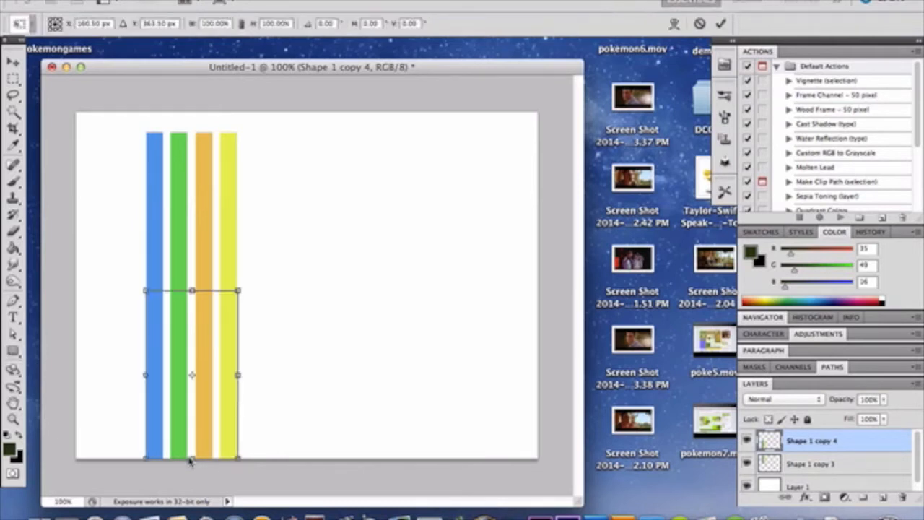
right_click(225, 409)
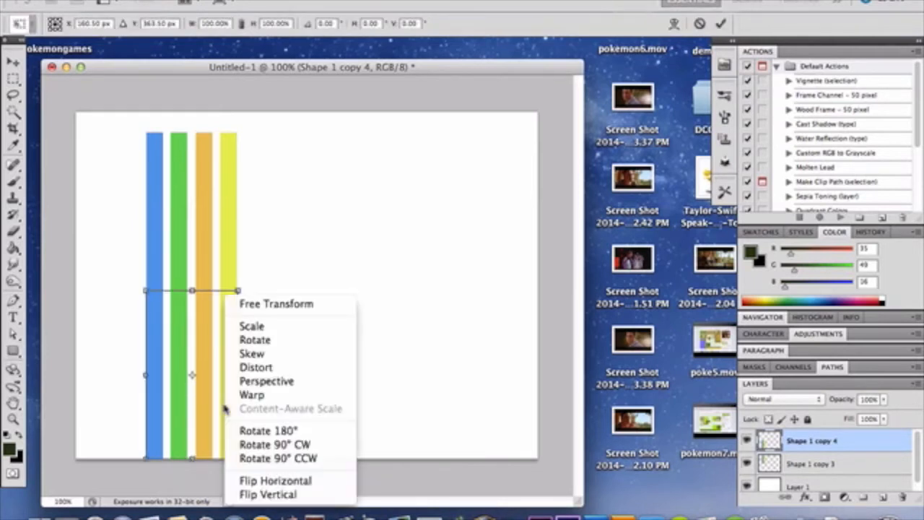
left_click(259, 370)
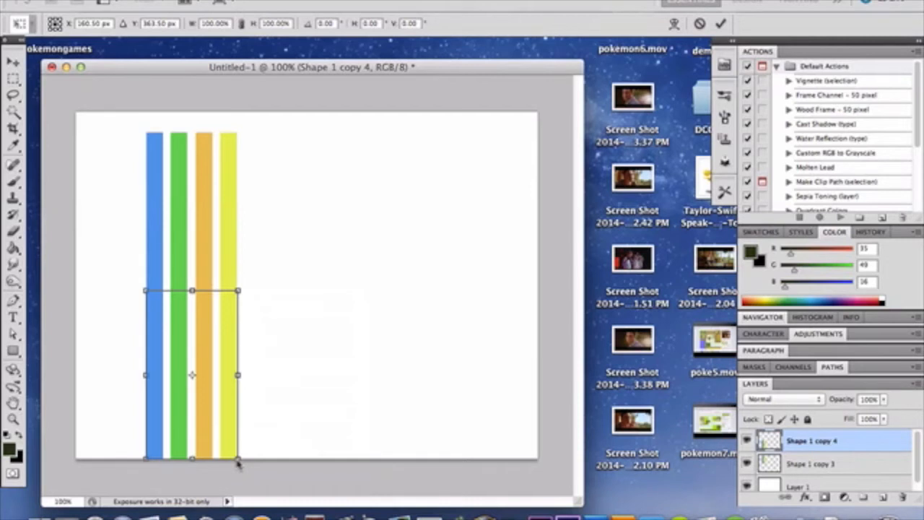
left_click_drag(239, 462, 368, 409)
key("Return")
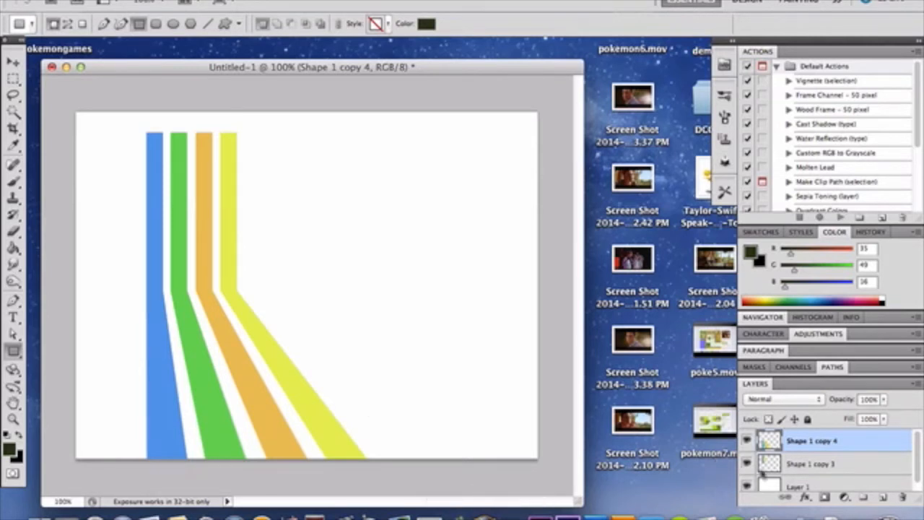
Add a new layer above the stripe layers and set its blend mode to Color Burn.
left_click(884, 500)
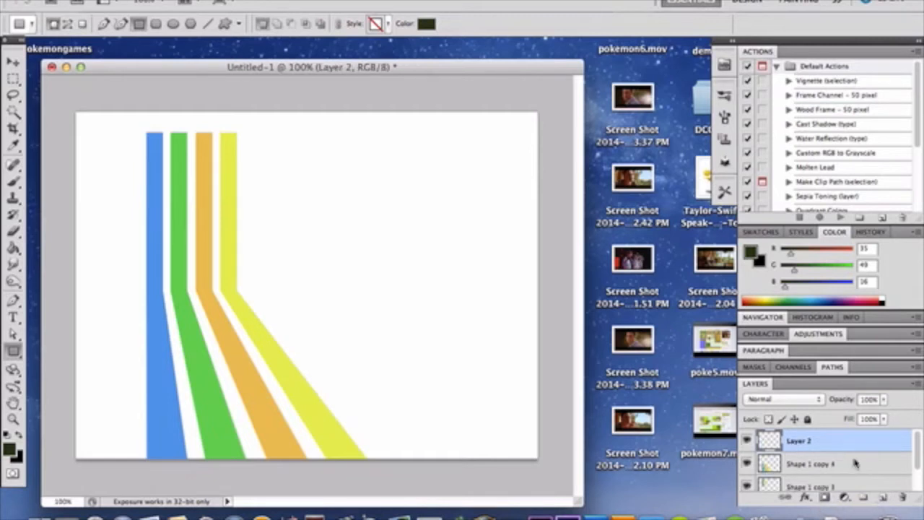
left_click(799, 403)
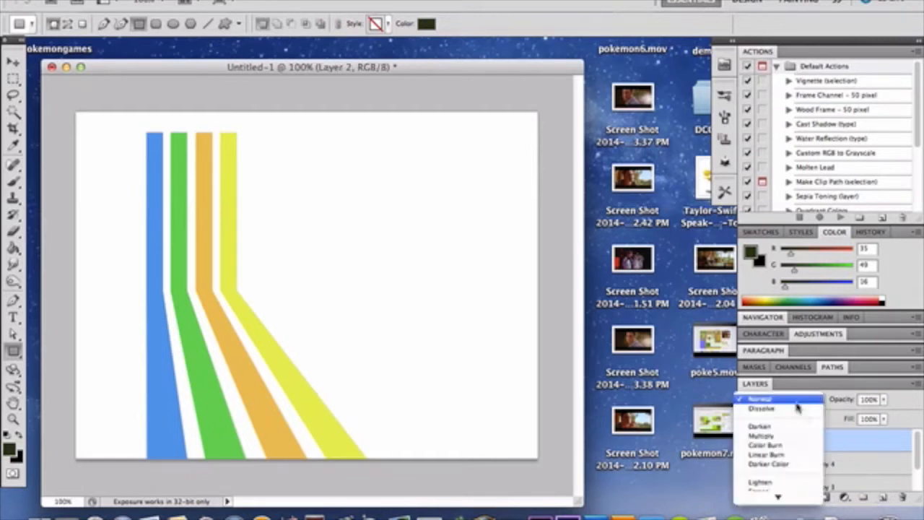
left_click(794, 446)
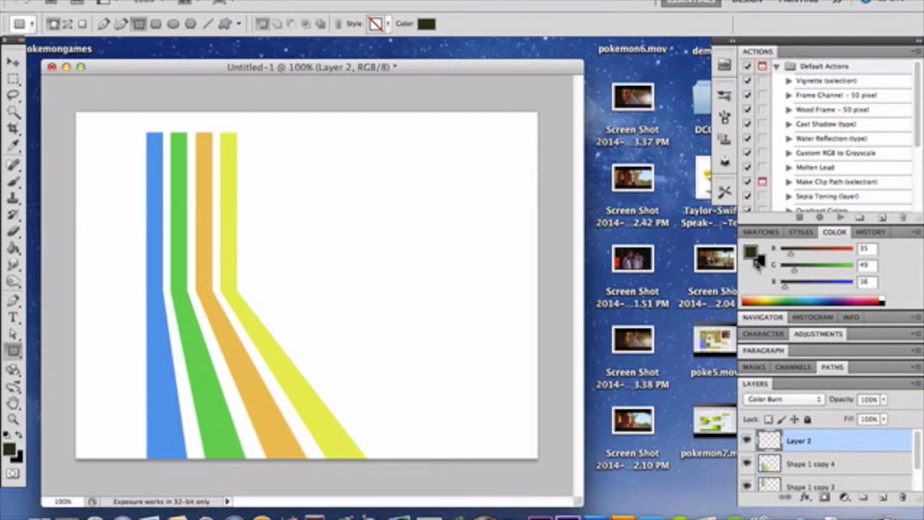
Set the foreground color to the dark blue #102431.
left_click(752, 252)
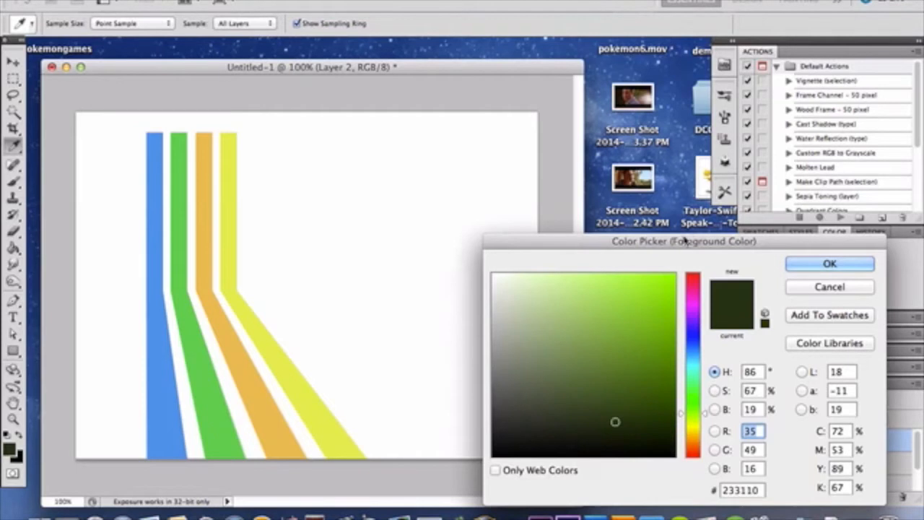
left_click(694, 355)
left_click(808, 268)
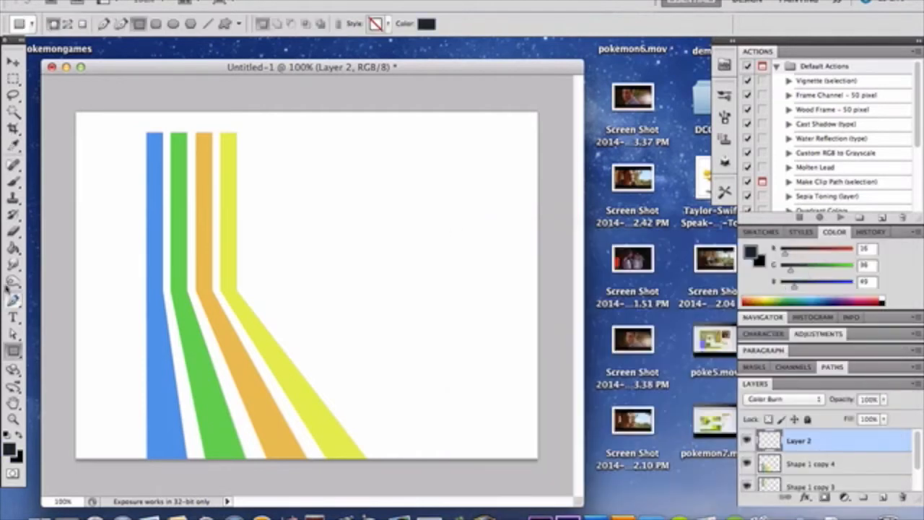
Try darkening the blue stripe at its bend with a soft 68 px Brush, and undo the stroke.
left_click(13, 185)
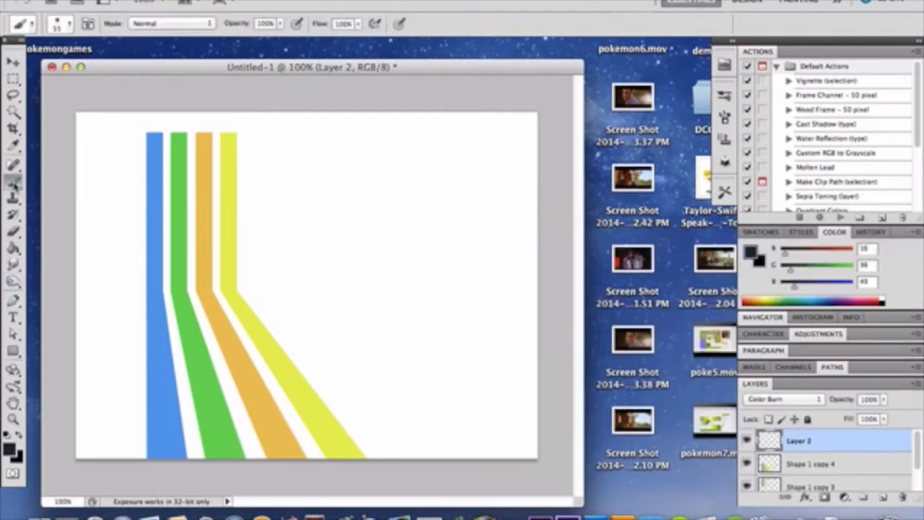
left_click(70, 23)
left_click_drag(63, 64, 67, 65)
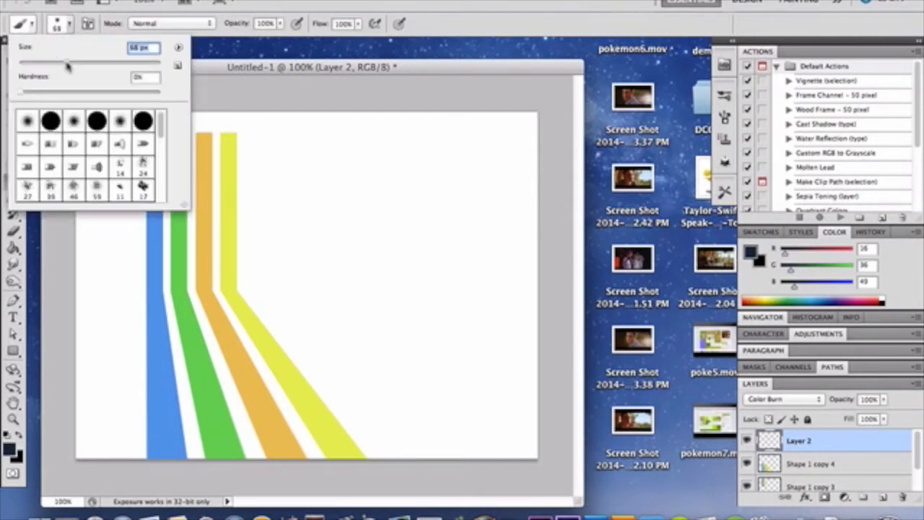
left_click(70, 25)
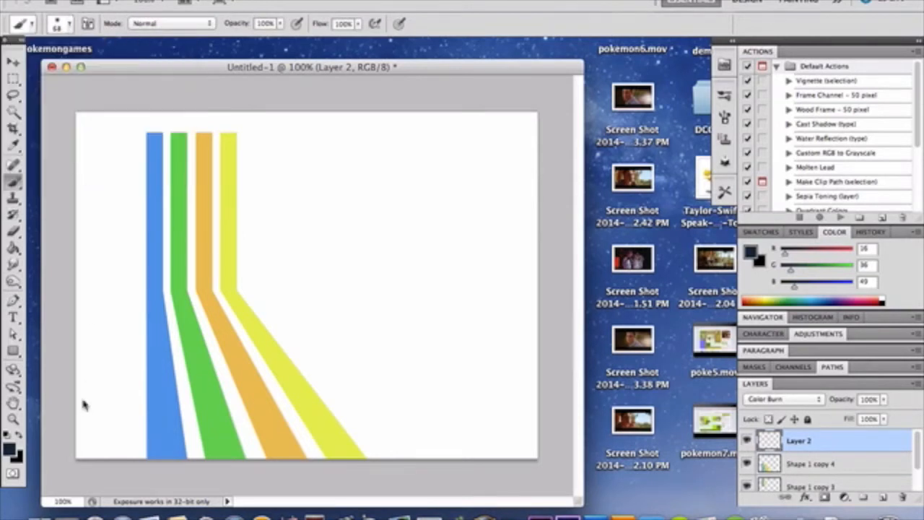
left_click(151, 310)
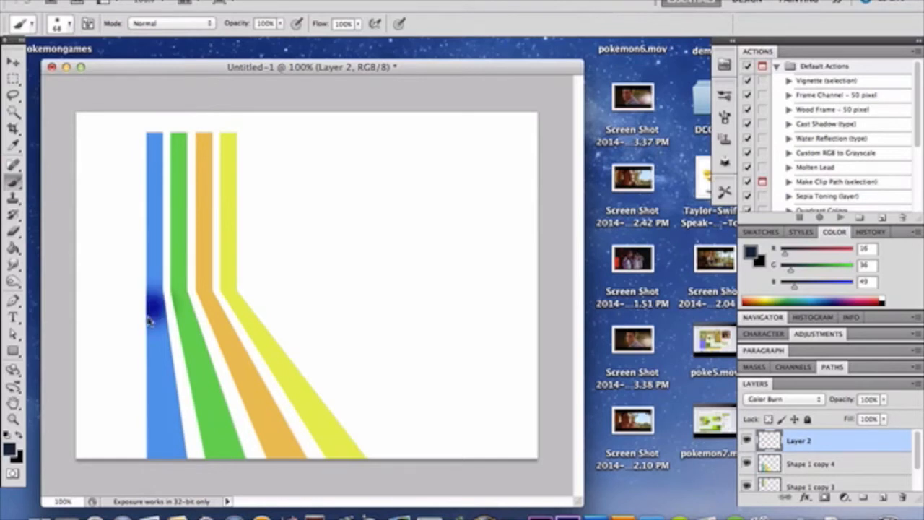
key("ctrl+z")
Lighten the foreground blue to R 35, G 78, B 106, test it with a dab on the blue stripe's bend, and undo the dab.
left_click(751, 252)
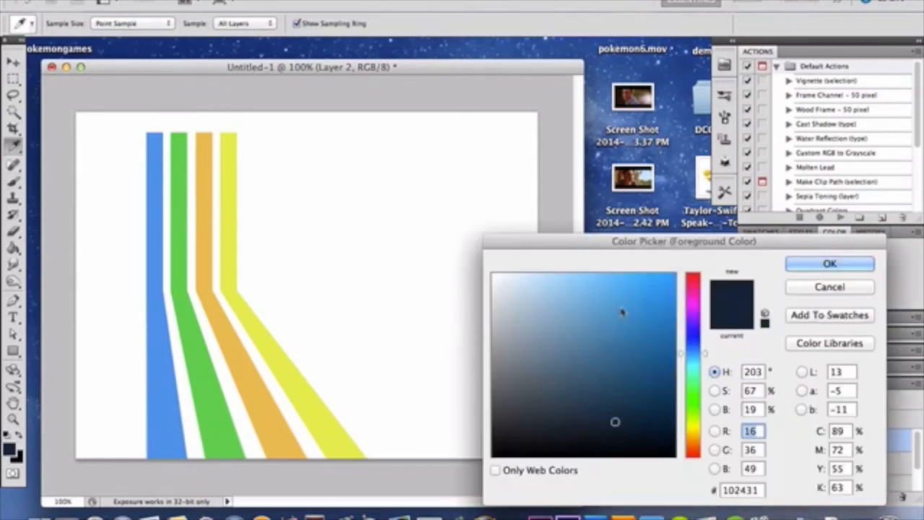
left_click(616, 383)
key("Return")
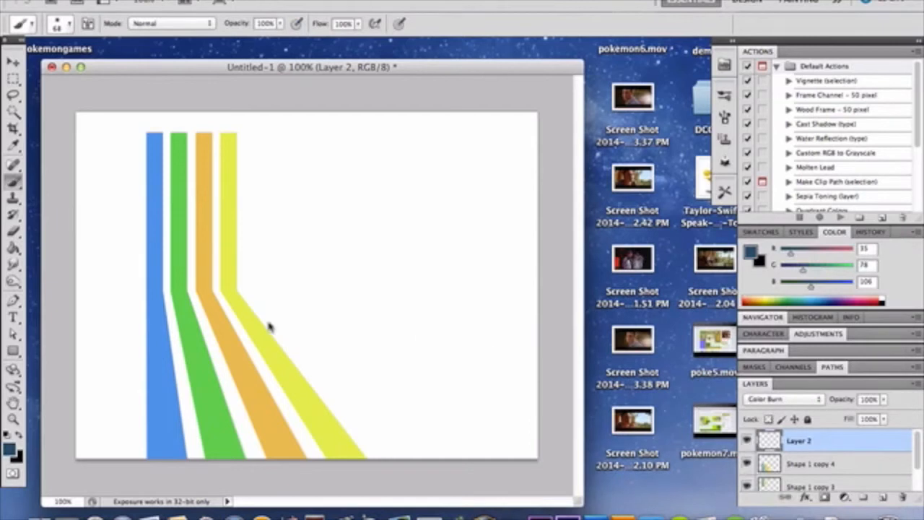
left_click(154, 309)
key("super+z")
Enlarge the brush to 135 px and shade the blue stripe from its bend down to the canvas's bottom edge.
left_click(72, 26)
left_click_drag(89, 66, 107, 64)
left_click_drag(132, 311, 139, 489)
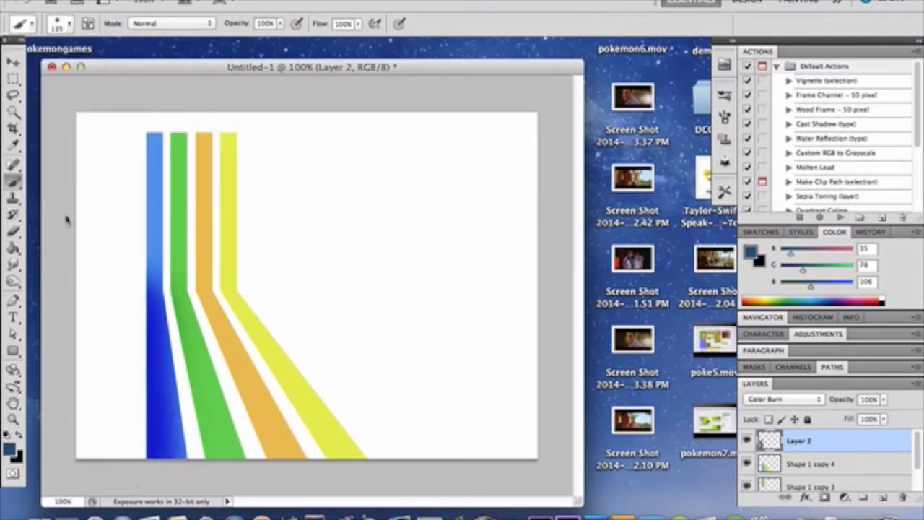
Change the foreground color to the dark green #236a30.
mouse_move(708, 361)
left_click(752, 253)
left_click(700, 393)
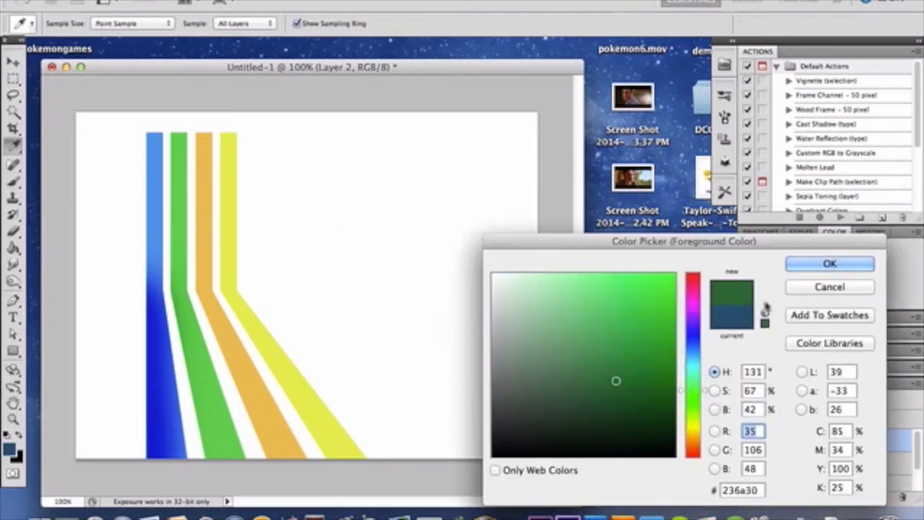
left_click(829, 263)
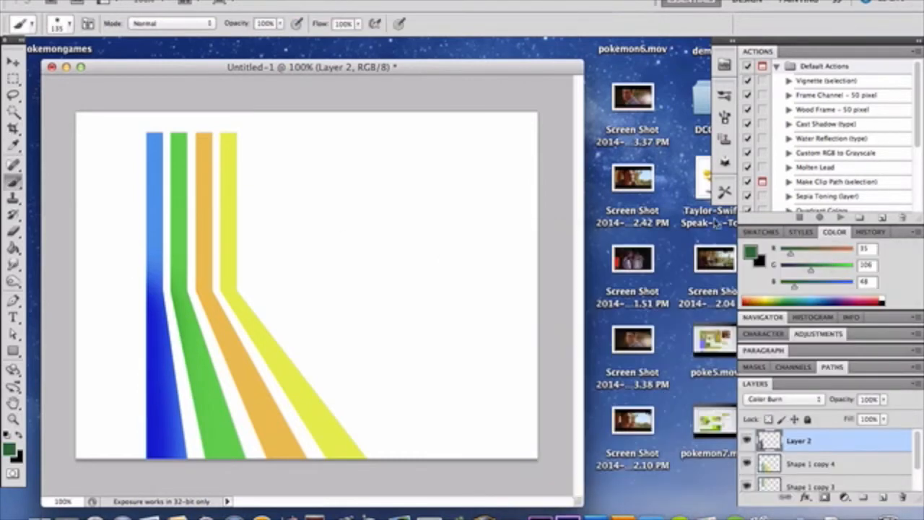
Reduce the brush to 91 px and shade the green stripe from its bend down to the canvas's bottom edge.
left_click(69, 25)
left_click_drag(103, 66, 82, 64)
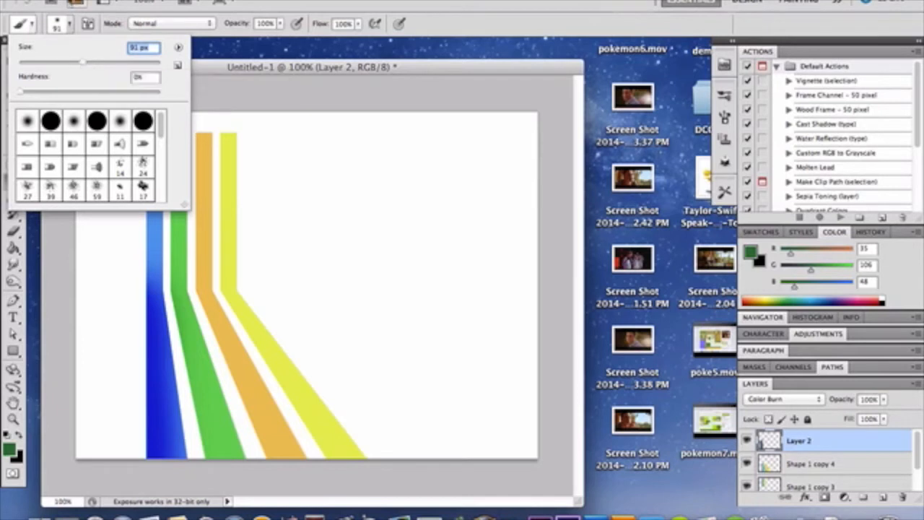
left_click(70, 26)
left_click_drag(182, 313, 225, 460)
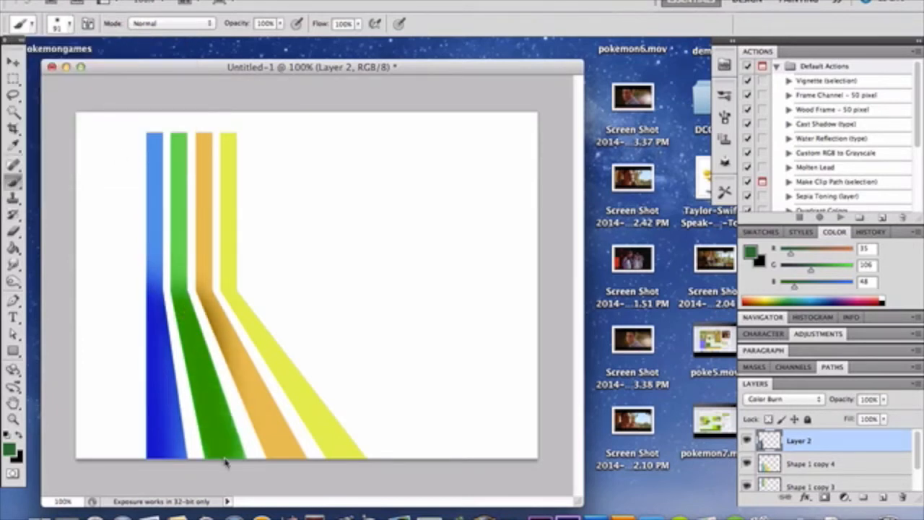
Try the green on the lower orange stripe, undo it, and shade that stripe with the olive #676a23 instead.
left_click_drag(229, 320, 278, 463)
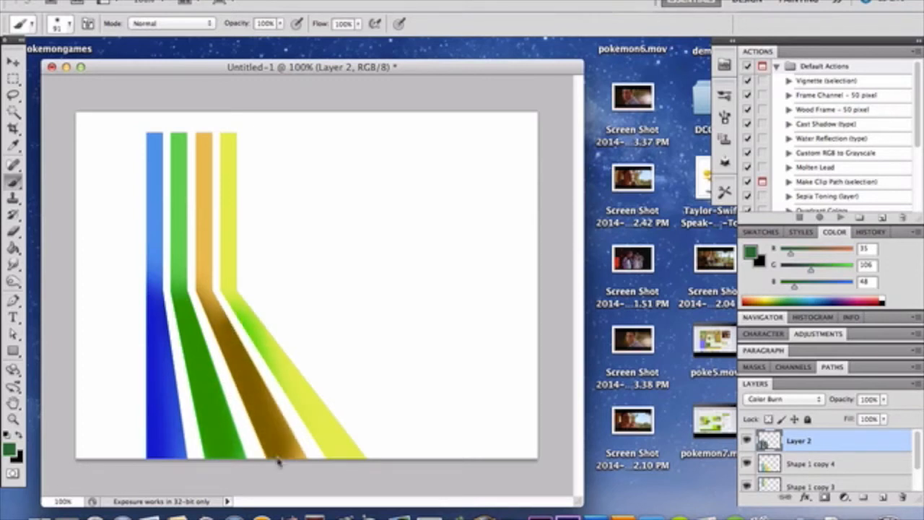
key("super+z")
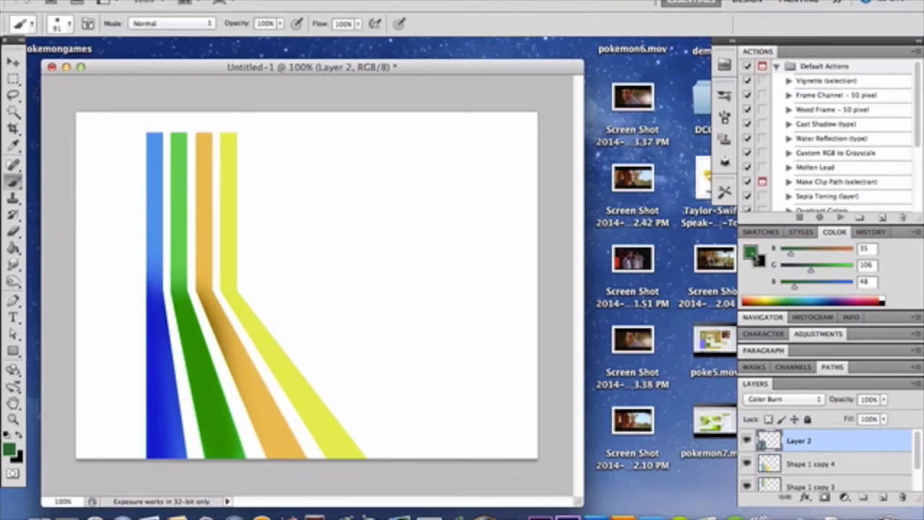
left_click(751, 252)
left_click(693, 426)
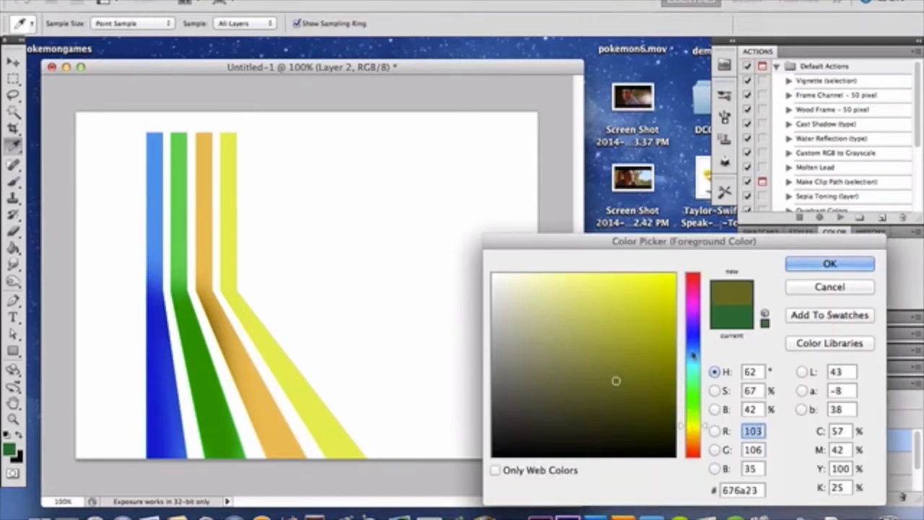
left_click(823, 261)
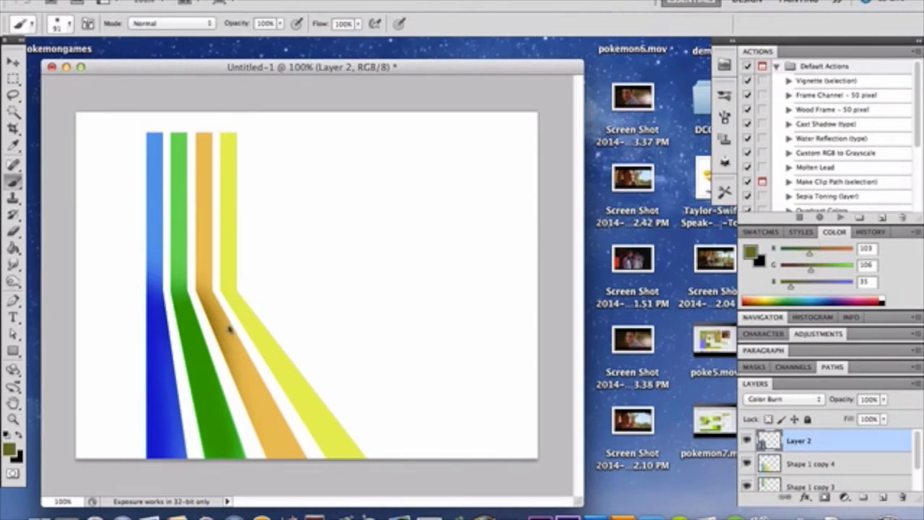
mouse_move(220, 312)
left_mouse_down()
mouse_move(231, 375)
mouse_move(282, 457)
left_mouse_up()
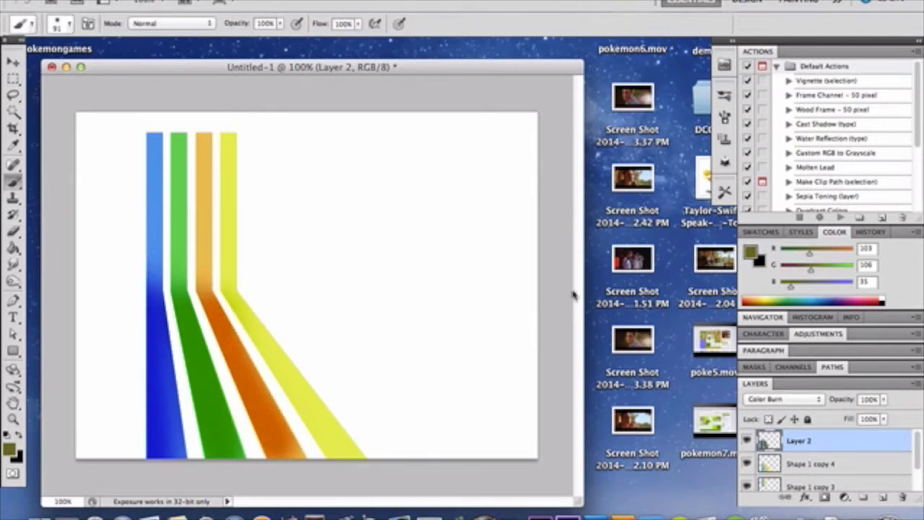
Change the foreground color to the brown #6a5823 and shade the yellow stripe from its bend down to the canvas's bottom edge.
left_click(752, 252)
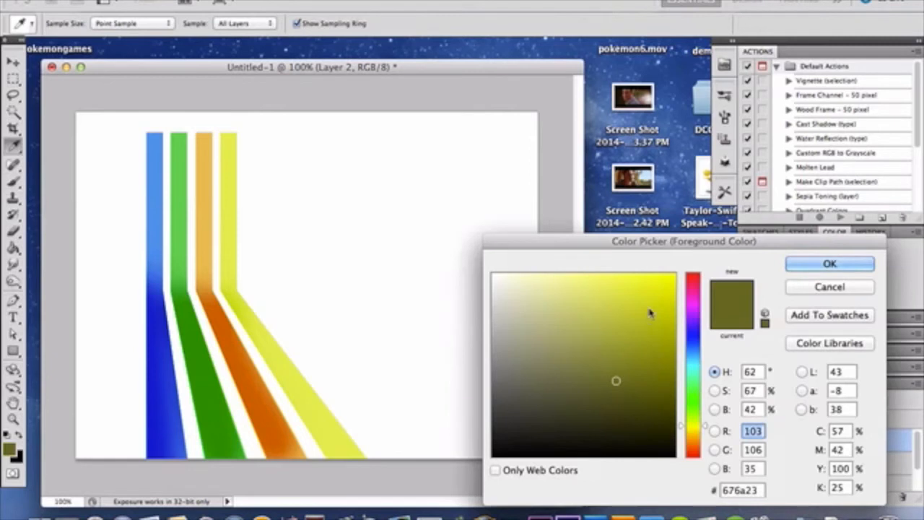
left_click(699, 433)
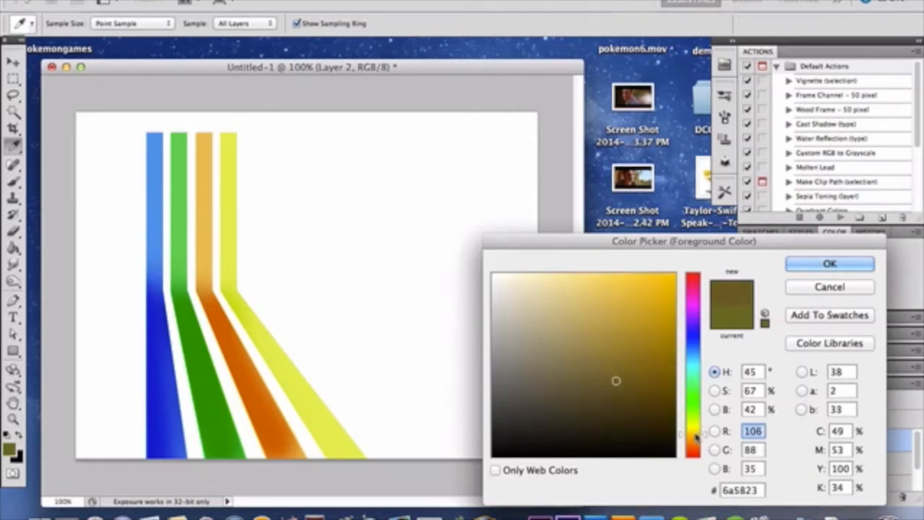
left_click(829, 264)
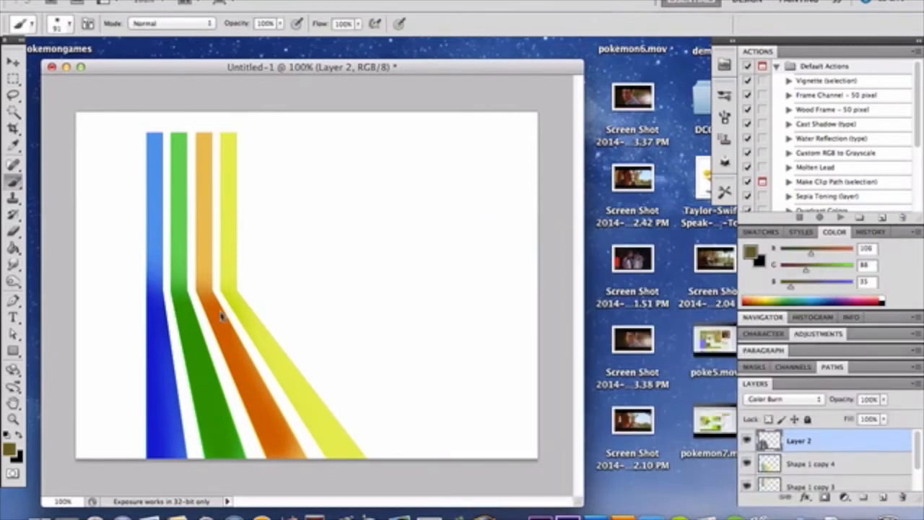
mouse_move(246, 309)
left_mouse_down()
mouse_move(295, 395)
mouse_move(390, 480)
left_mouse_up()
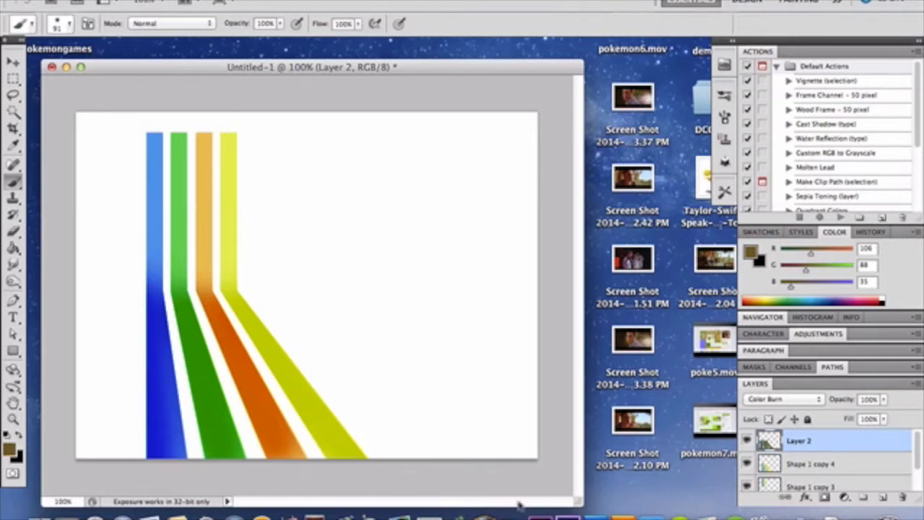
Stretch the upper stripes on layer Shape 1 copy 3 upward to the canvas's top edge.
left_click(798, 488)
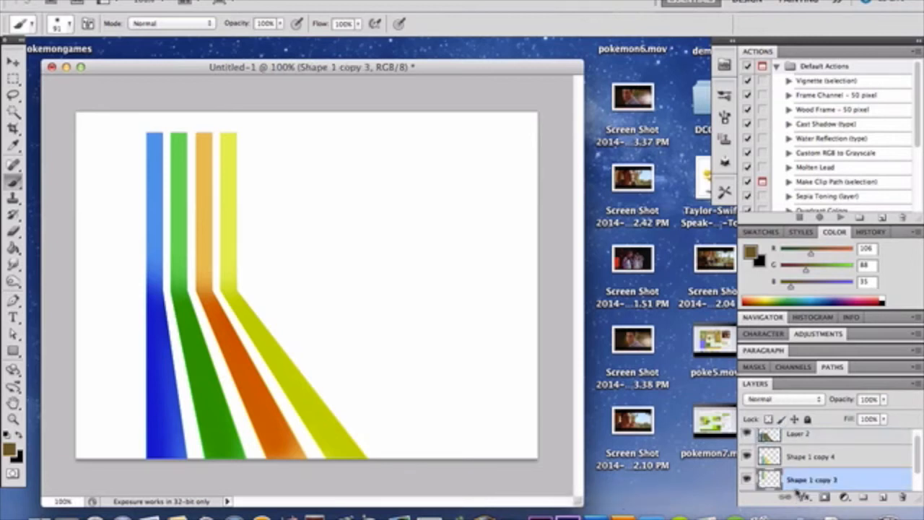
key("super+t")
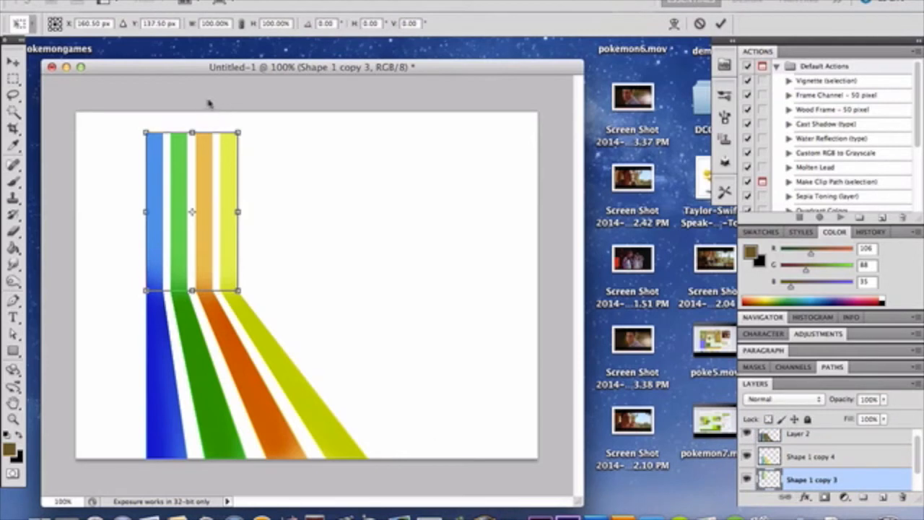
left_click_drag(200, 134, 196, 113)
key("Return")
key("b")
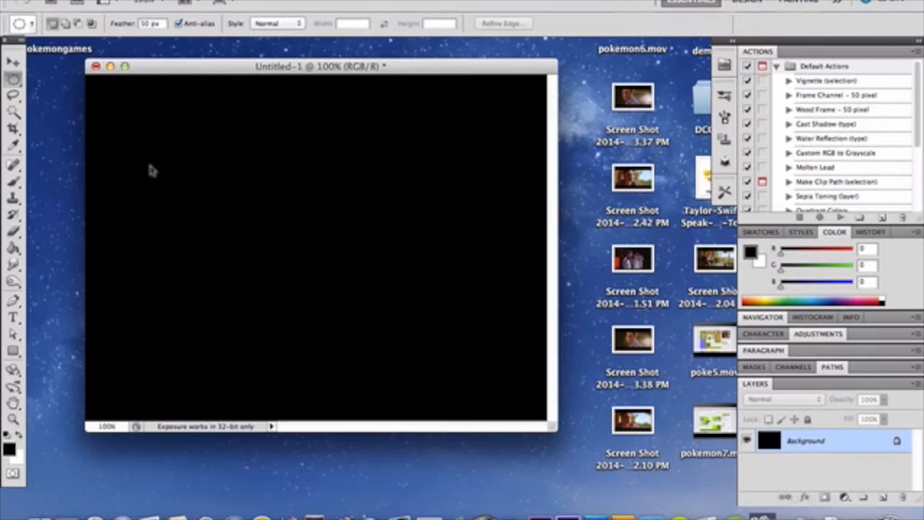
Add a new layer above the black Background and set the Lasso tool's feather to 50 px.
left_click(13, 94)
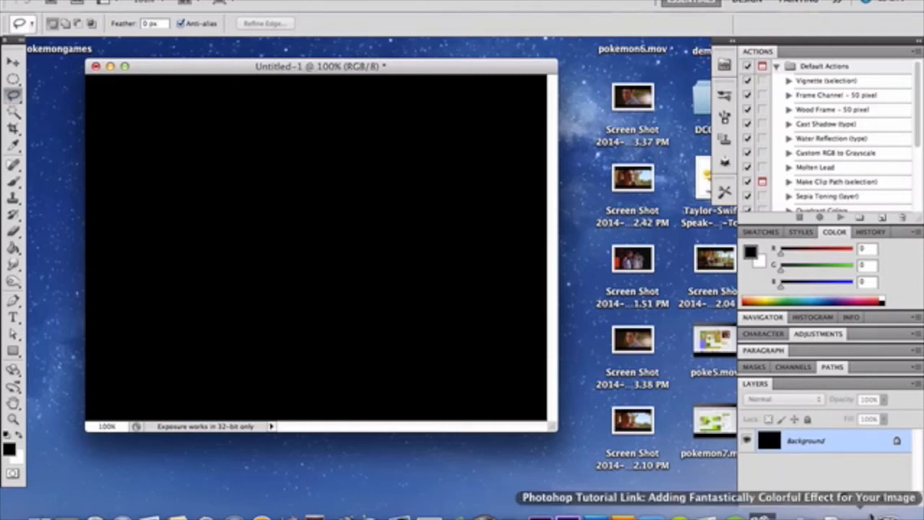
left_click(882, 498)
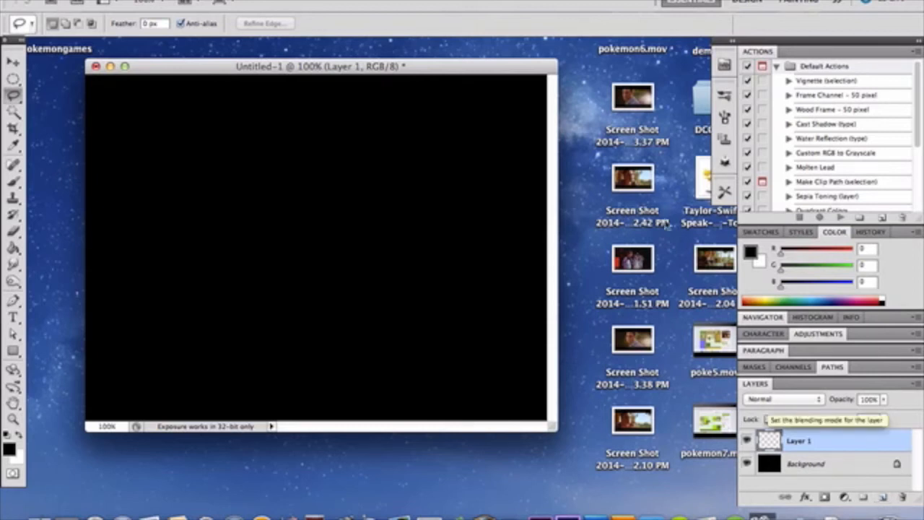
left_click(152, 25)
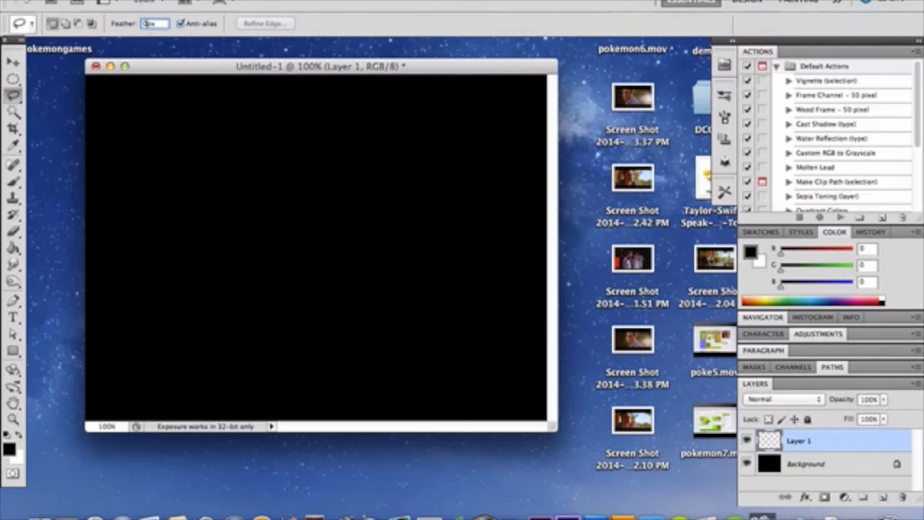
type("50")
key("BackSpace")
key("BackSpace")
key("BackSpace")
type("50")
key("Return")
Lasso a wide oval in the upper middle of the black canvas and render the Clouds filter inside it.
mouse_move(264, 178)
left_mouse_down()
mouse_move(286, 157)
mouse_move(354, 151)
mouse_move(421, 203)
mouse_move(429, 252)
mouse_move(337, 262)
mouse_move(258, 244)
mouse_move(223, 214)
mouse_move(272, 168)
left_mouse_up()
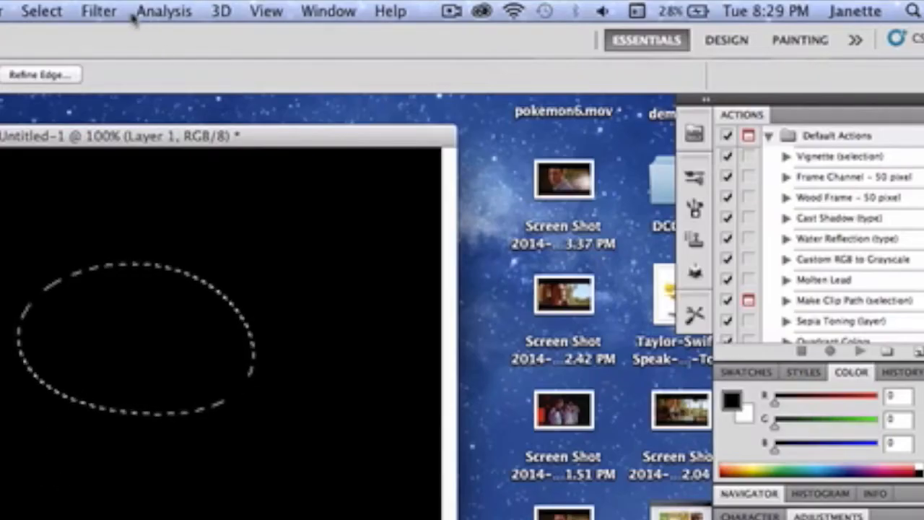
left_click(100, 13)
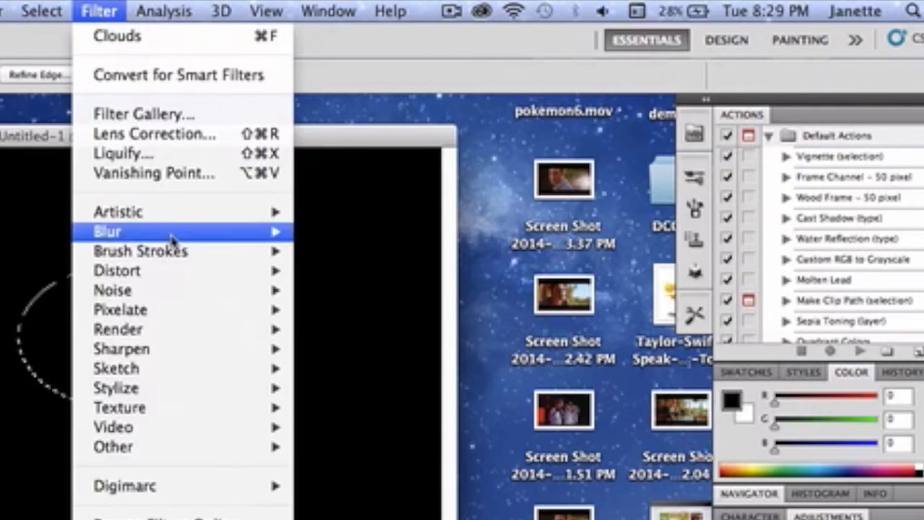
mouse_move(196, 337)
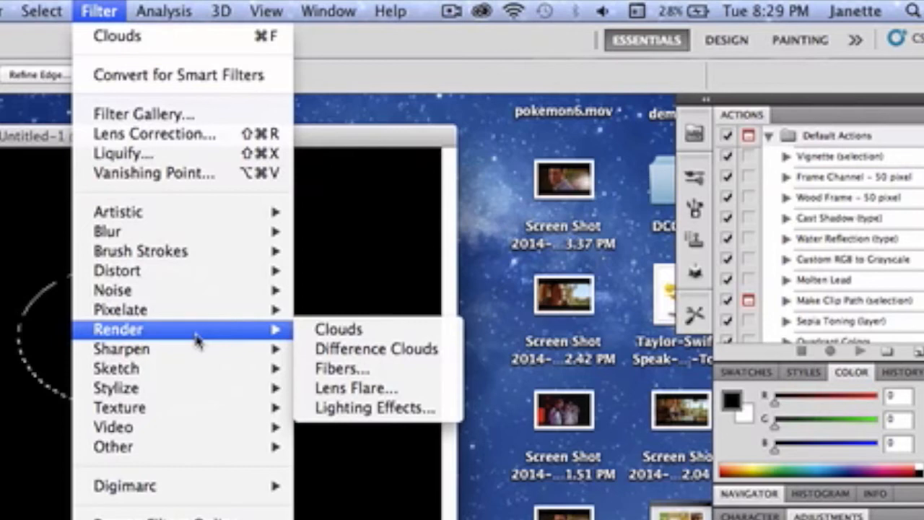
left_click(309, 330)
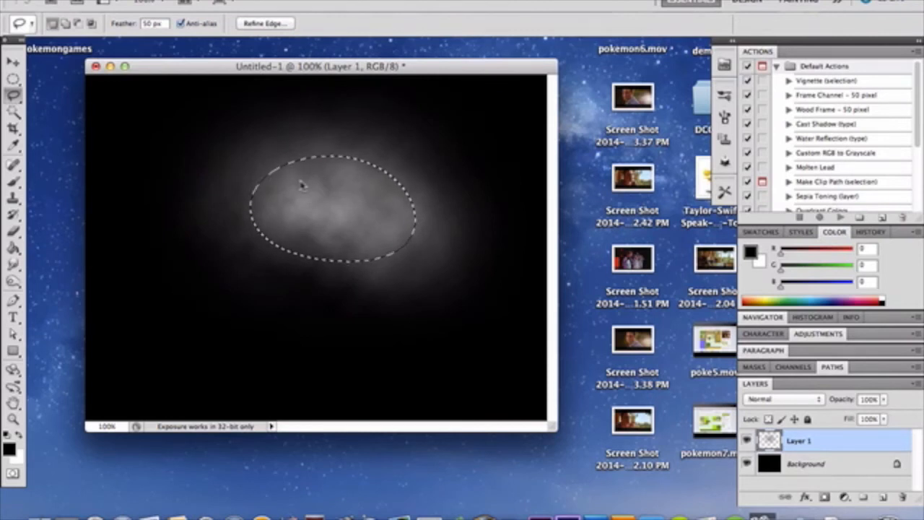
Deselect and warp the cloud on Layer 1, pulling its mass toward the canvas's left side.
key("super+d")
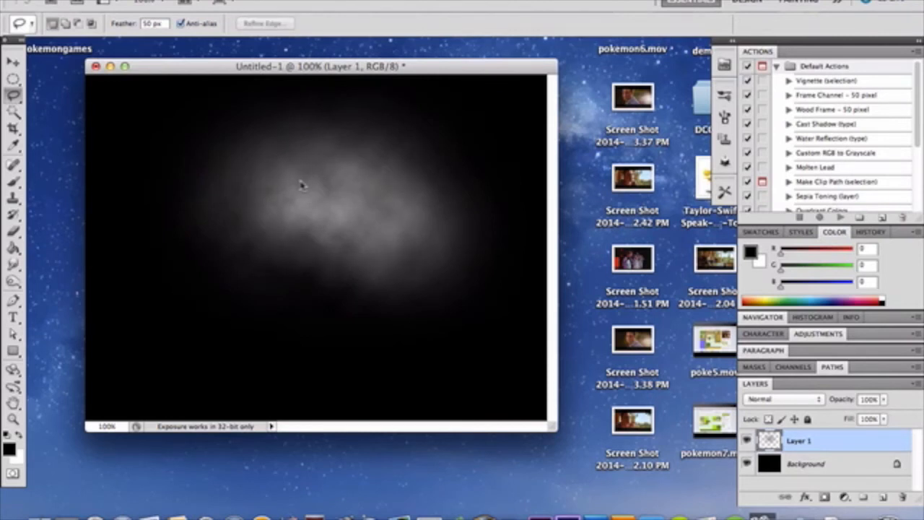
left_click(14, 63)
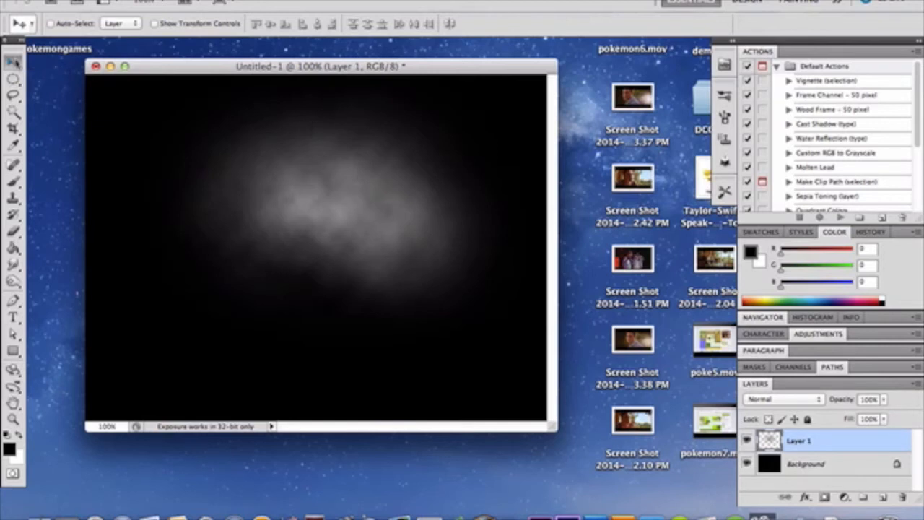
key("super+t")
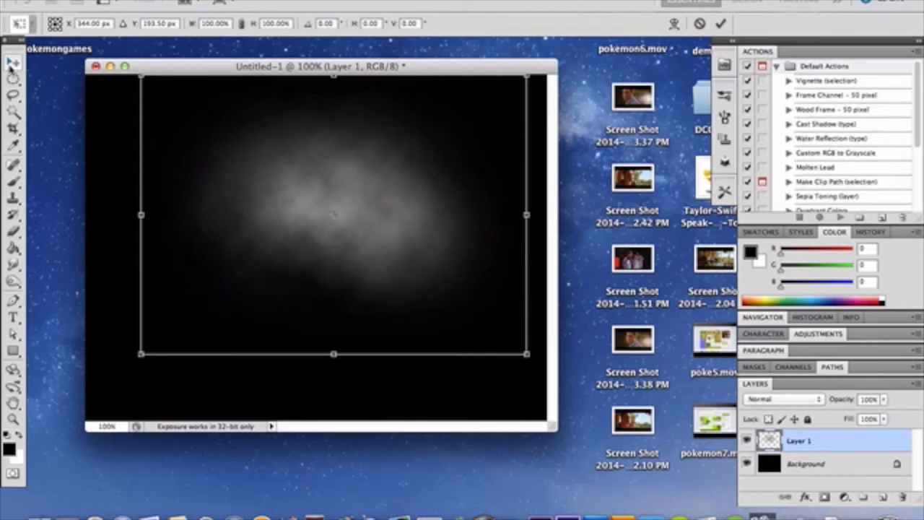
right_click(224, 238)
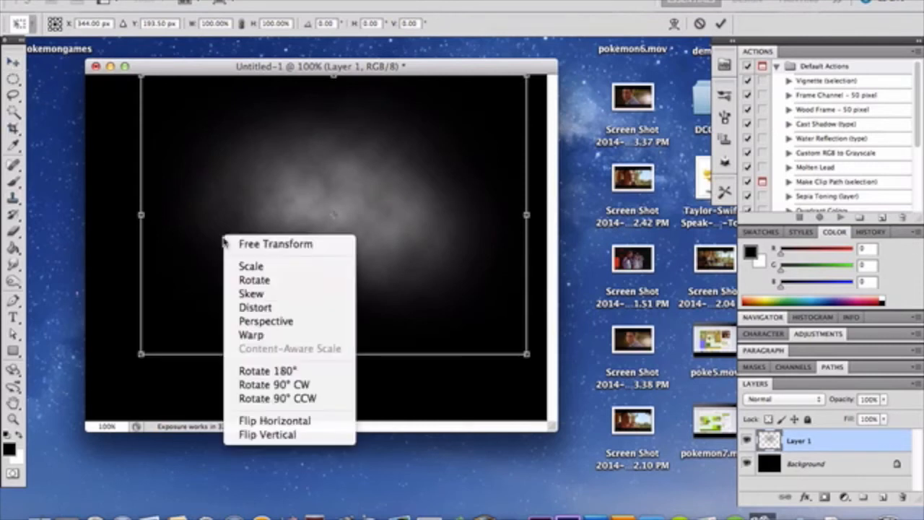
left_click(247, 335)
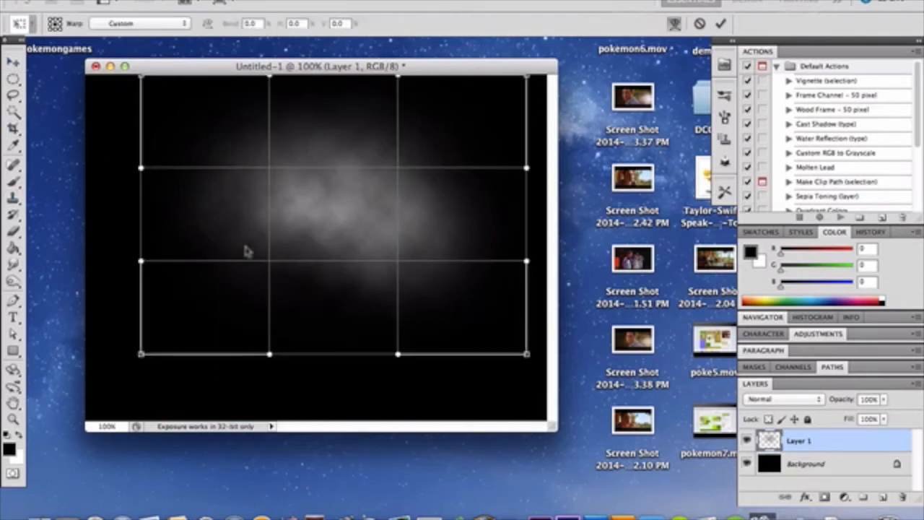
left_click_drag(270, 207, 227, 378)
left_click_drag(373, 298, 419, 379)
left_click_drag(190, 324, 220, 154)
left_click_drag(467, 293, 227, 279)
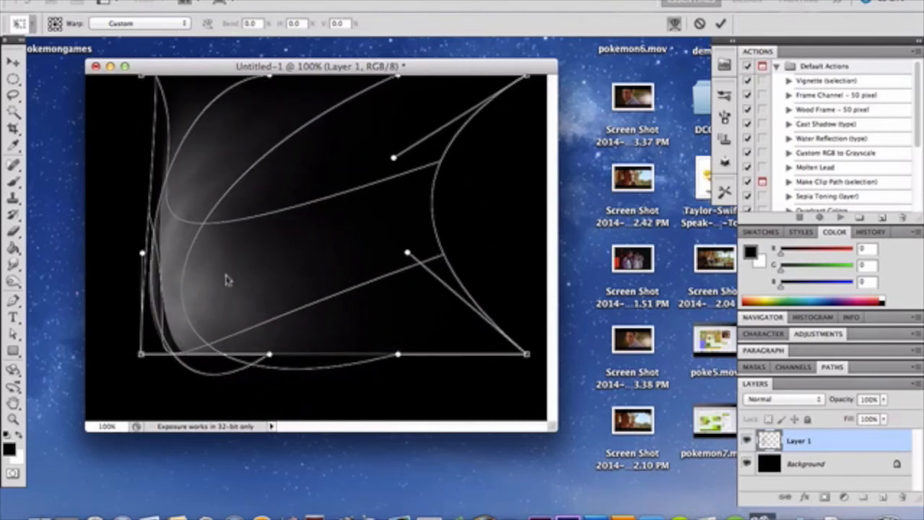
Reshape the warped cloud into a thin slanted streak running from the upper middle to the lower right and apply the warp.
left_click_drag(190, 182, 148, 209)
left_click_drag(122, 293, 163, 310)
right_click(190, 331)
left_click(174, 320)
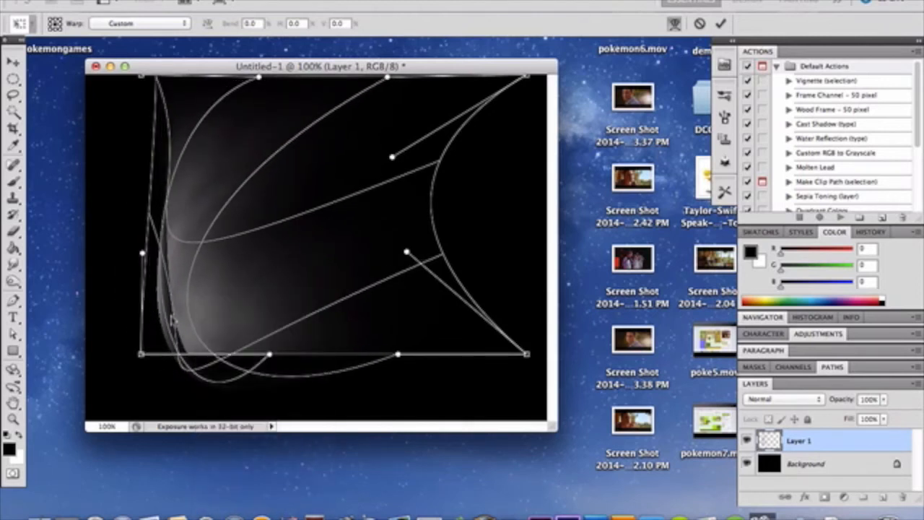
right_click(170, 311)
left_click(155, 299)
left_click_drag(216, 324, 406, 325)
key("Return")
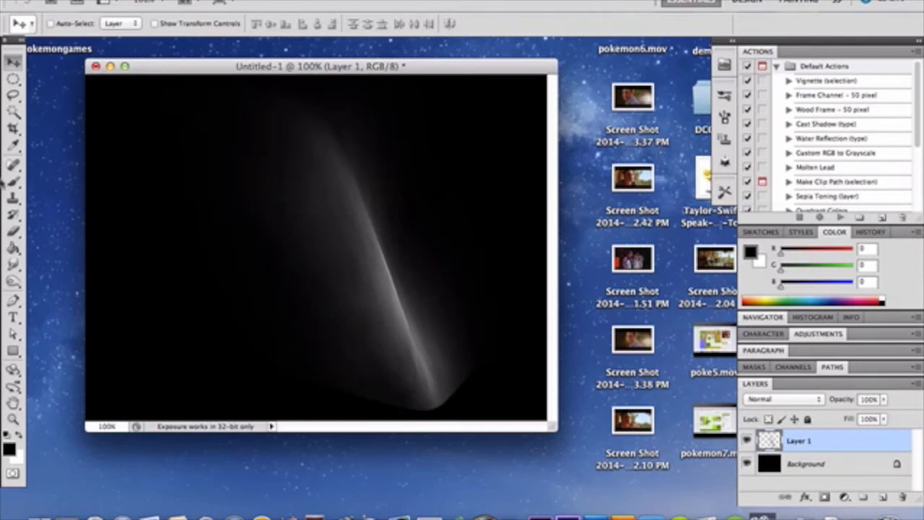
Erase the hard edges around the streak's lower tip on Layer 1 with the Eraser tool.
left_click(13, 230)
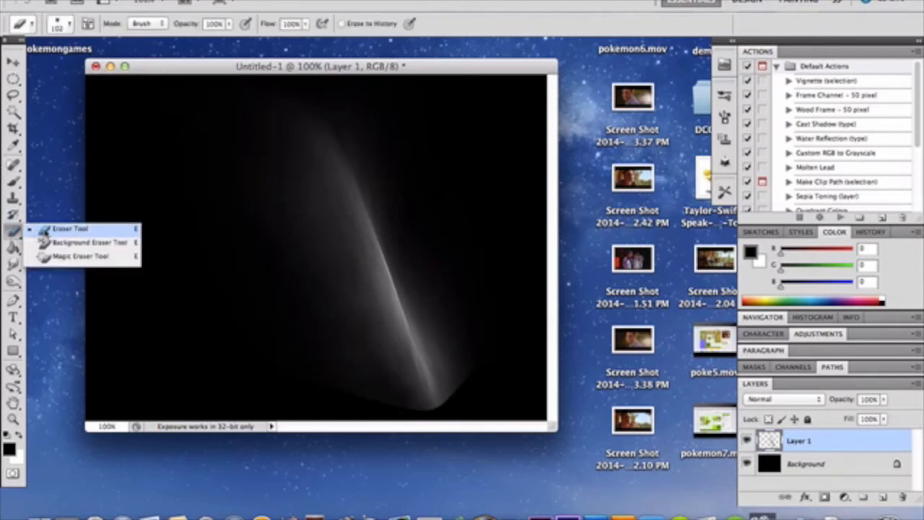
left_click(44, 231)
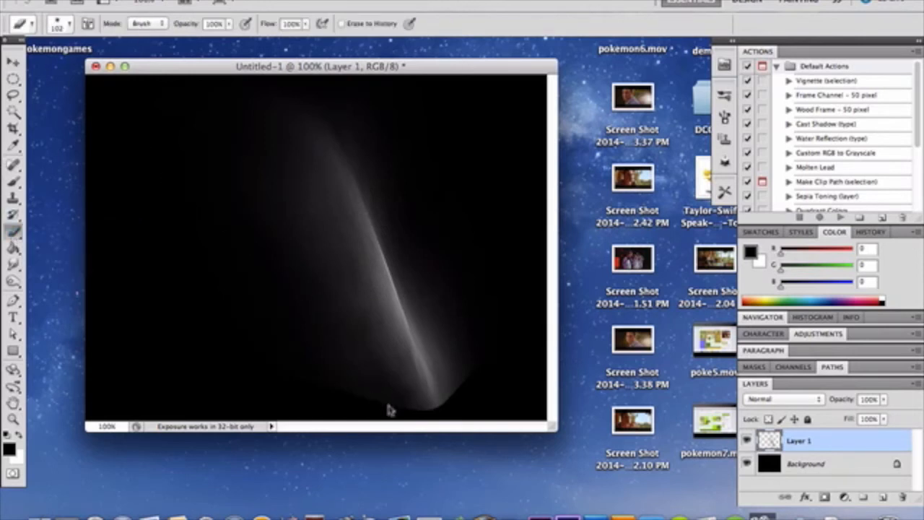
mouse_move(388, 410)
left_mouse_down()
mouse_move(443, 397)
mouse_move(430, 350)
left_mouse_up()
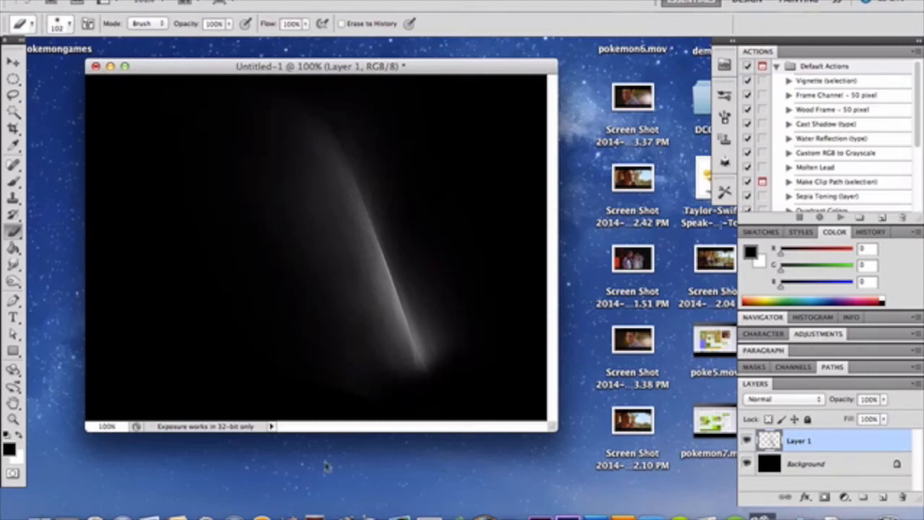
left_click(382, 264)
key("super+z")
Lasso a wide feathered oval to the left of the streak, render Clouds inside it on a new layer, and deselect.
left_click(14, 95)
mouse_move(229, 178)
left_mouse_down()
mouse_move(193, 168)
mouse_move(163, 199)
mouse_move(160, 228)
mouse_move(193, 244)
mouse_move(252, 192)
mouse_move(241, 168)
mouse_move(200, 176)
left_mouse_up()
left_click(550, 186)
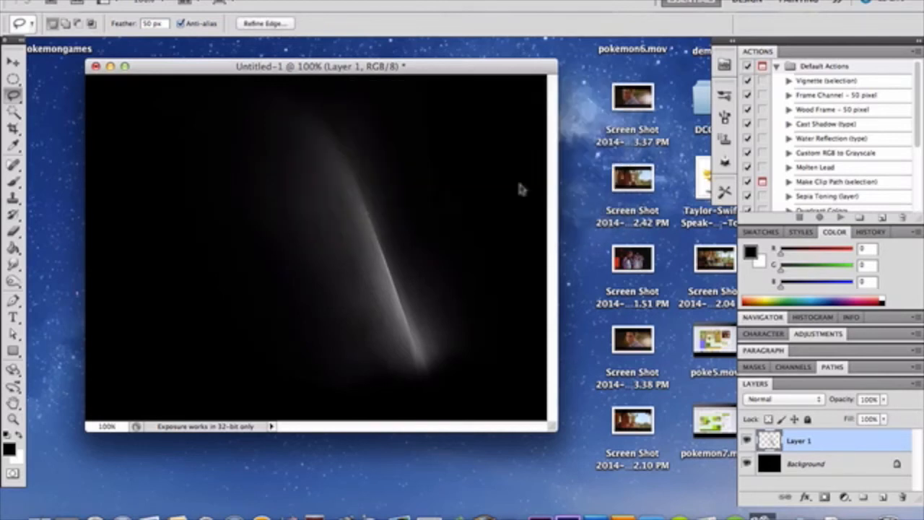
mouse_move(179, 155)
left_mouse_down()
mouse_move(311, 175)
mouse_move(334, 252)
mouse_move(162, 232)
mouse_move(107, 191)
mouse_move(167, 160)
mouse_move(189, 158)
left_mouse_up()
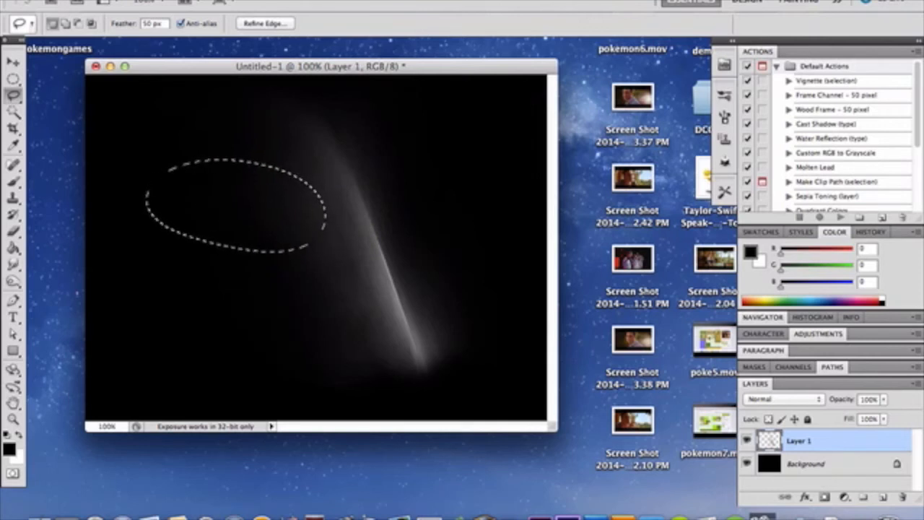
left_click(882, 497)
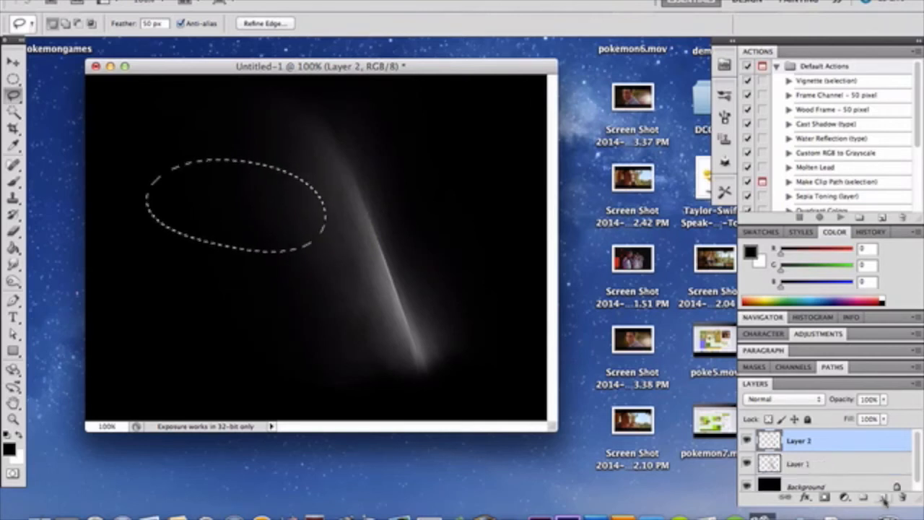
left_click(307, 1)
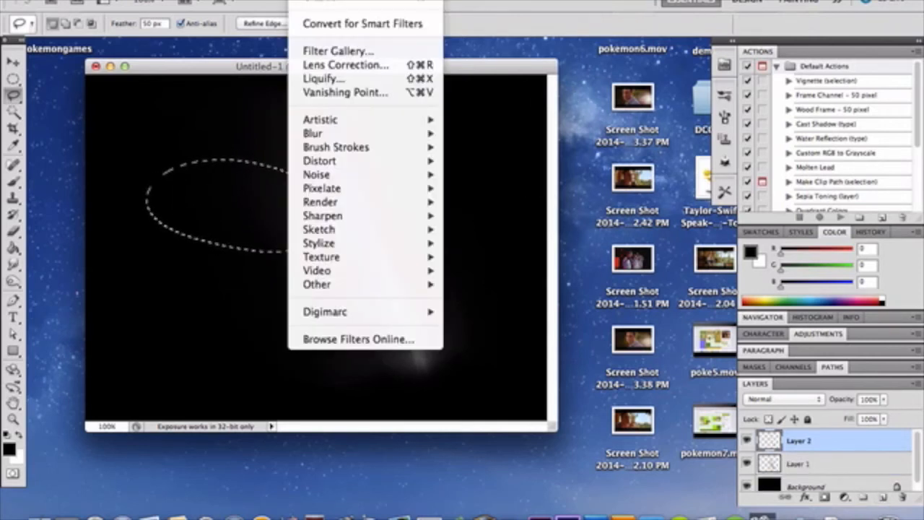
left_click(324, 2)
key("super+d")
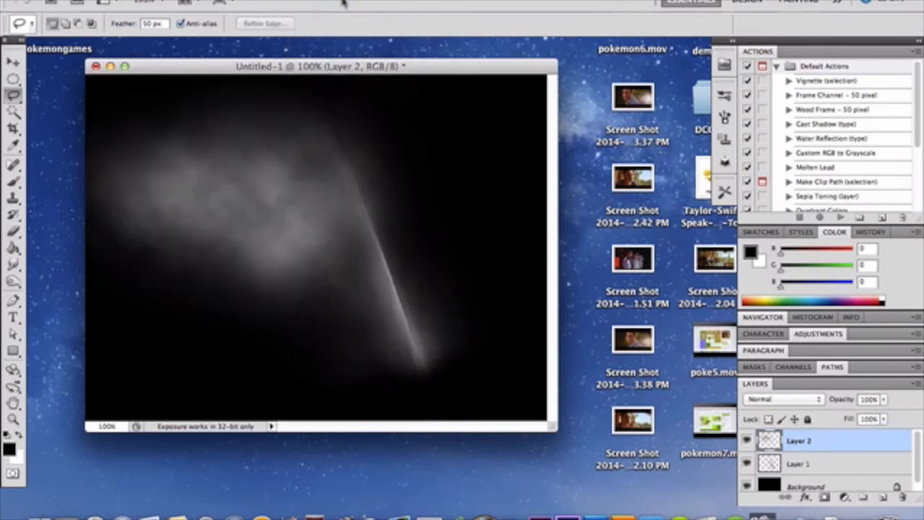
Warp the cloud on Layer 2 into an arc bending down to the streak's lower tip and erase its hard outer edge.
key("super+t")
right_click(330, 279)
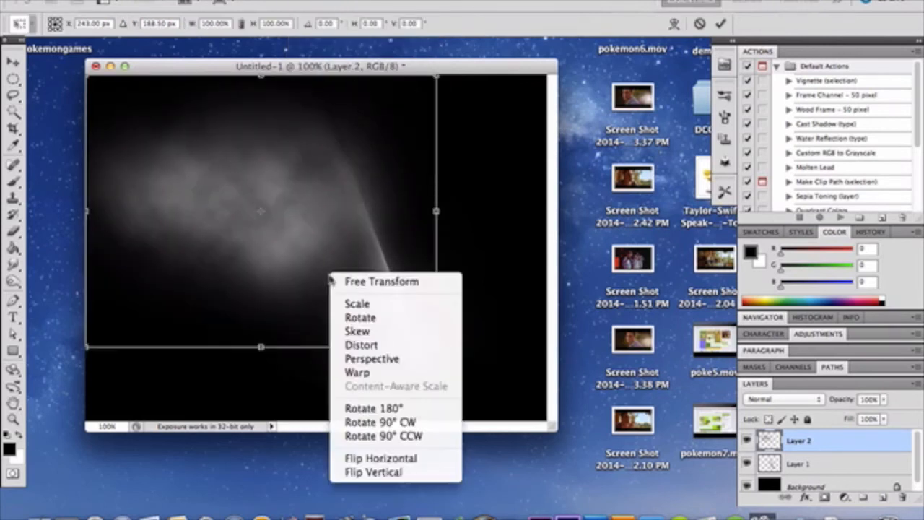
left_click(361, 372)
left_click_drag(327, 240, 338, 372)
left_click_drag(227, 291, 363, 300)
left_click_drag(299, 264, 314, 221)
key("Return")
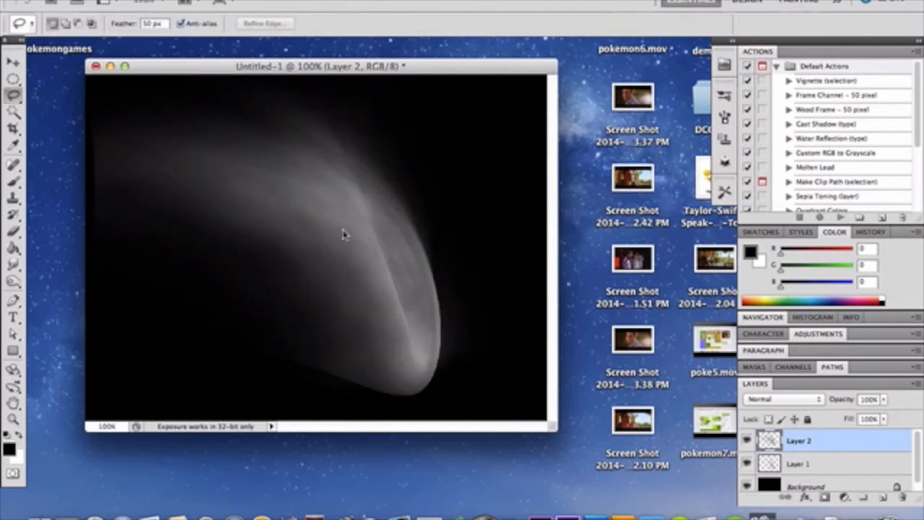
left_click(14, 231)
mouse_move(359, 396)
left_mouse_down()
mouse_move(431, 367)
mouse_move(436, 311)
mouse_move(410, 212)
mouse_move(384, 189)
mouse_move(373, 129)
mouse_move(354, 118)
left_mouse_up()
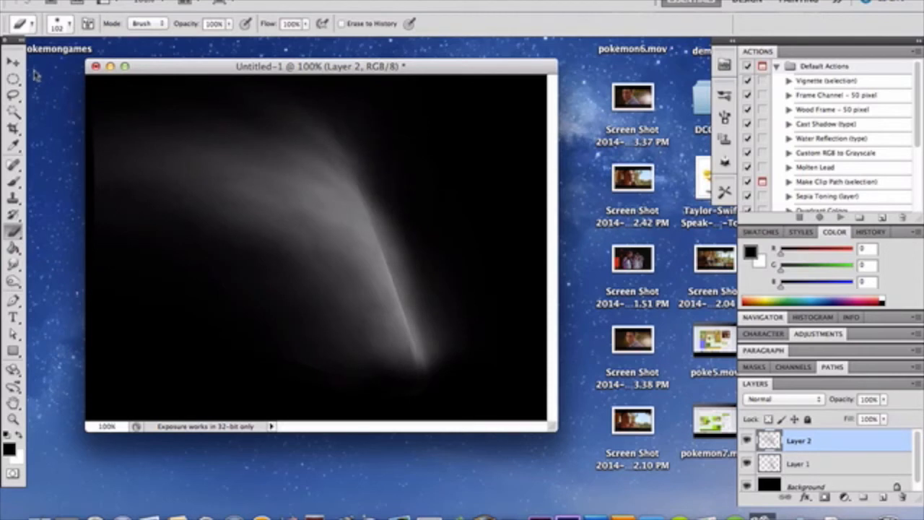
Move the curved glow on Layer 2 toward the canvas's lower right and delete Layer 1.
left_click(14, 62)
left_click_drag(326, 264, 450, 324)
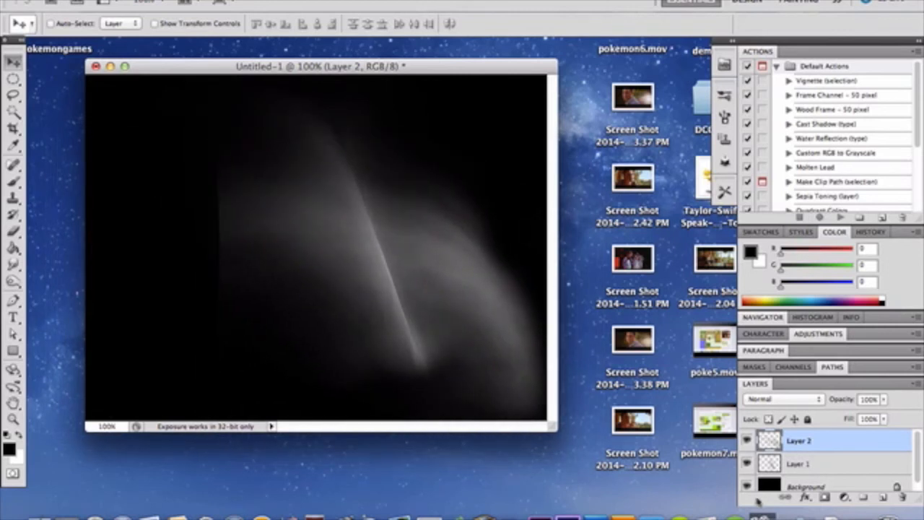
left_click(812, 468)
key("Delete")
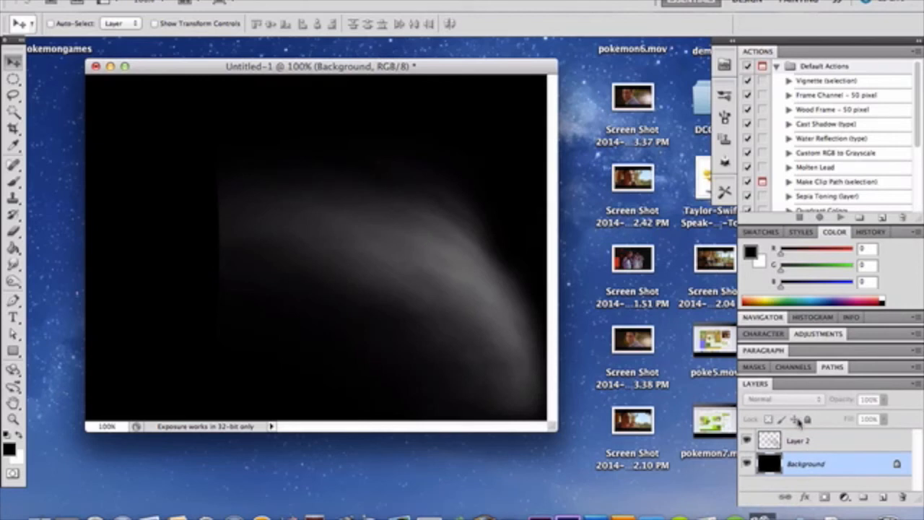
Erase the curved glow's cut-off left end and its underside on Layer 2, leaving a tapered arc.
left_click(13, 231)
left_click_drag(227, 173, 227, 262)
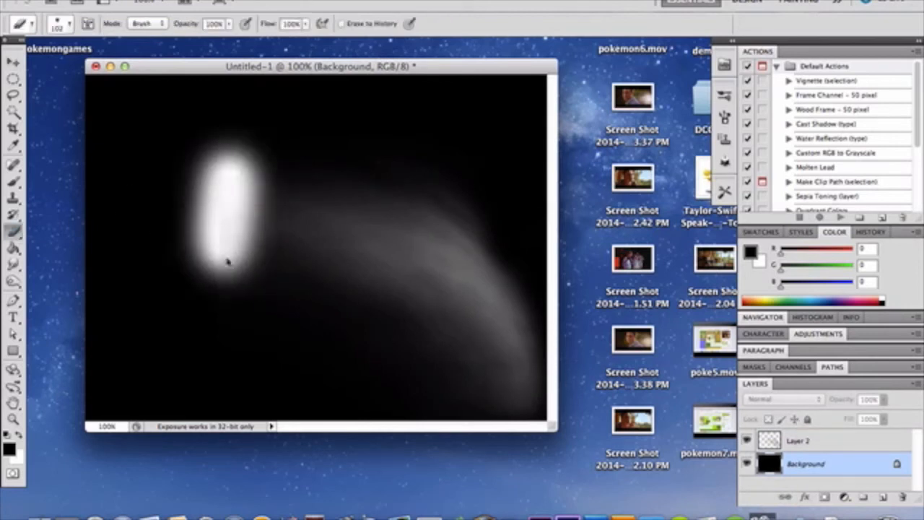
key("super+z")
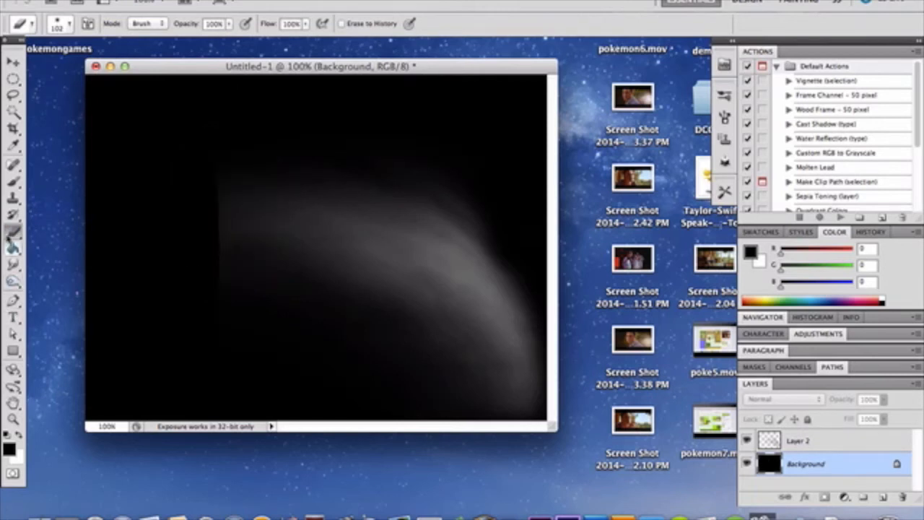
left_click(787, 437)
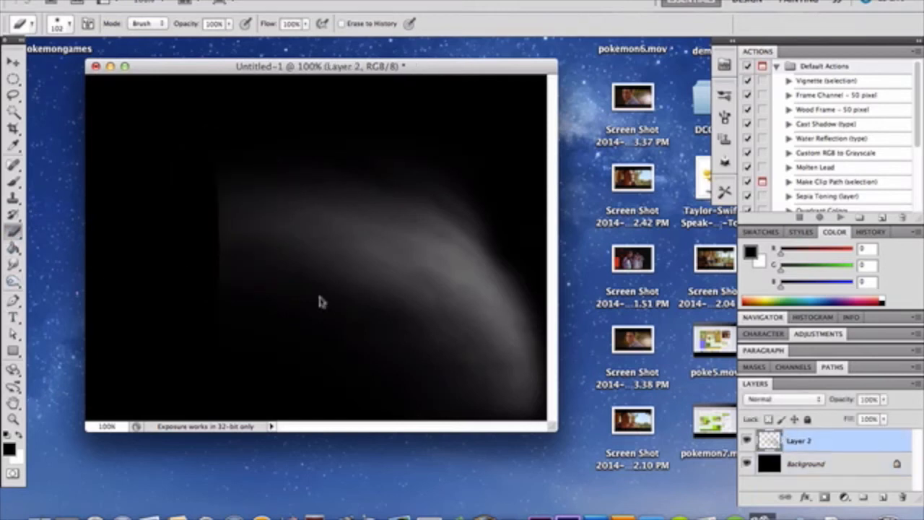
mouse_move(218, 253)
left_mouse_down()
mouse_move(231, 209)
mouse_move(227, 219)
mouse_move(256, 175)
mouse_move(314, 178)
left_mouse_up()
left_click_drag(268, 264, 402, 317)
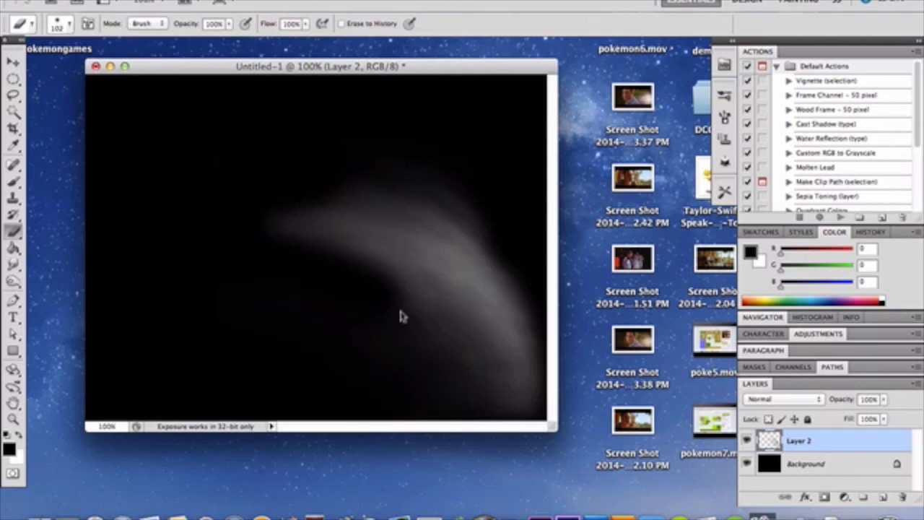
left_click(554, 2)
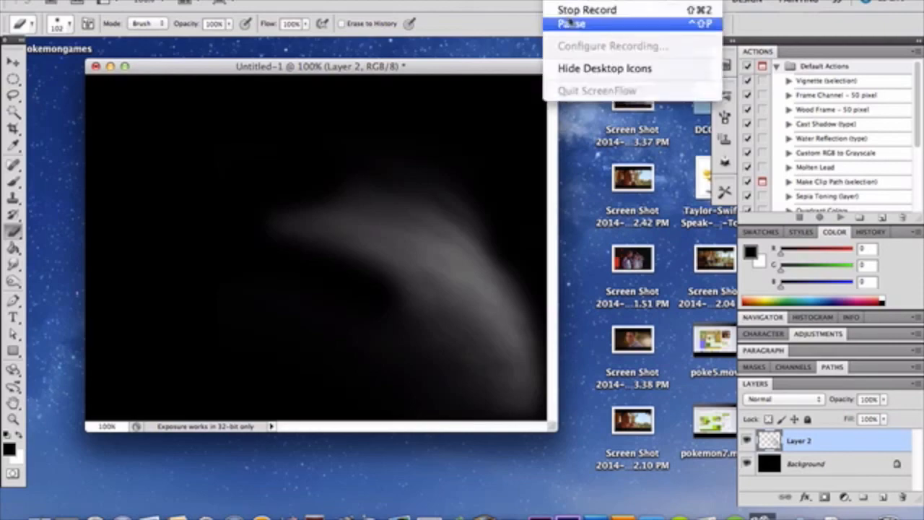